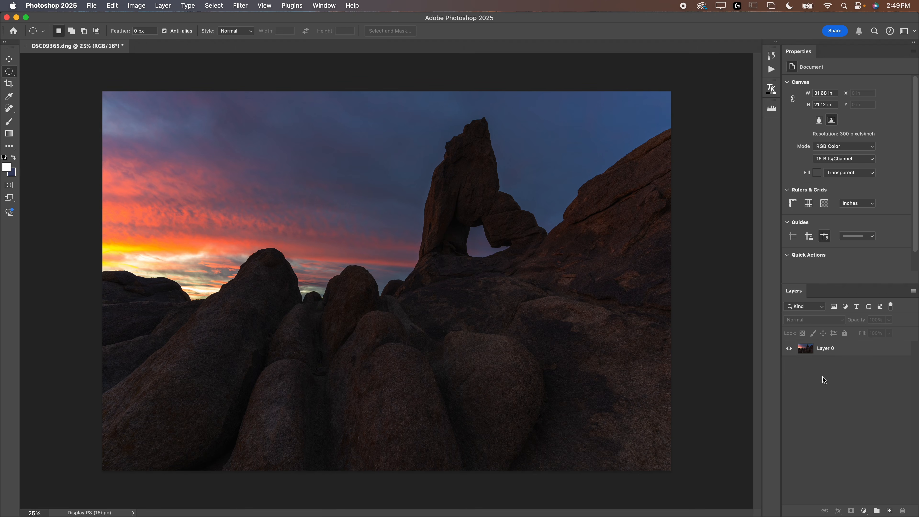
Step: Add a Brightness/Contrast adjustment layer above Layer 0
click(833, 349)
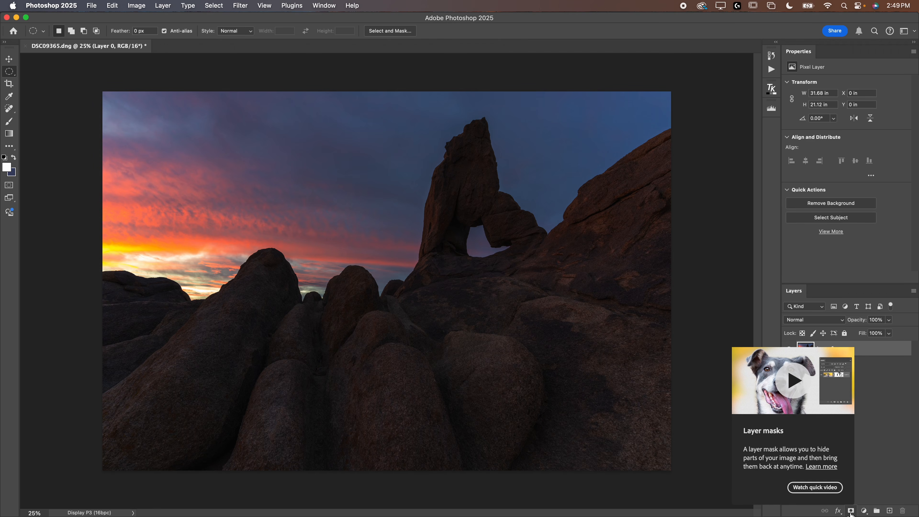
click(901, 398)
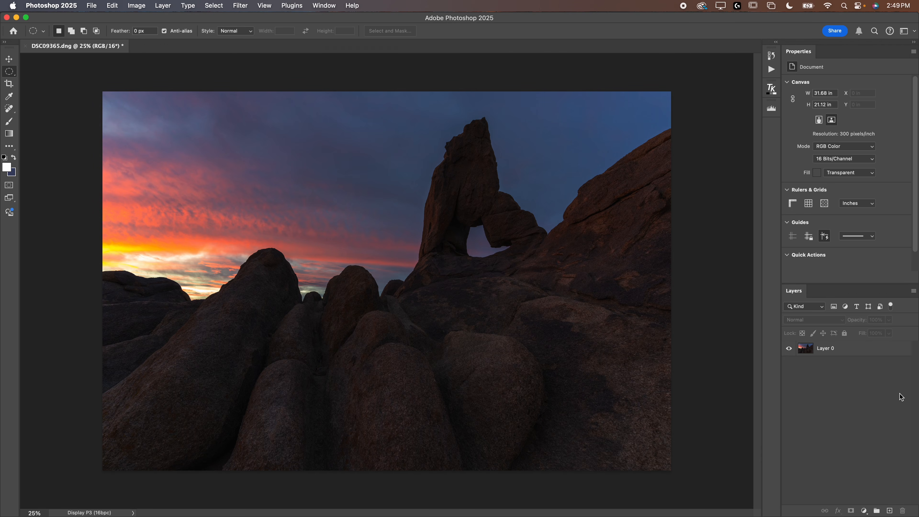
click(854, 353)
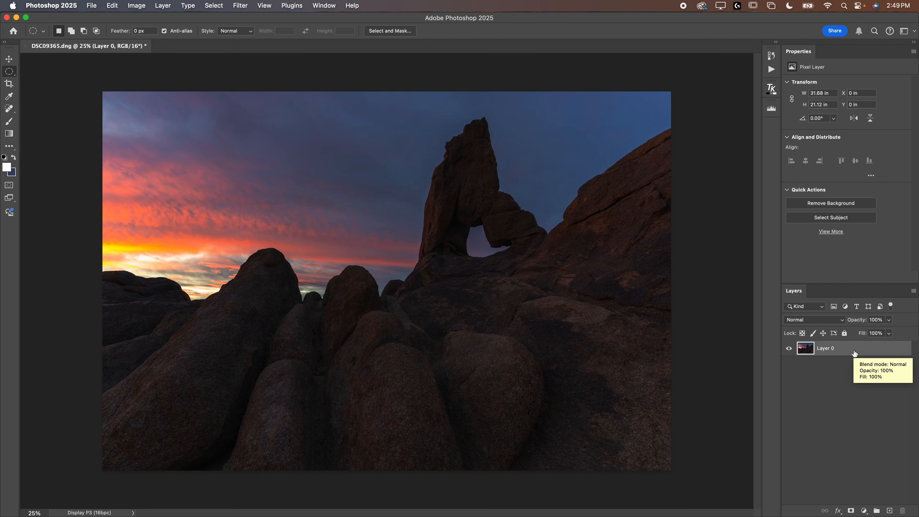
click(864, 511)
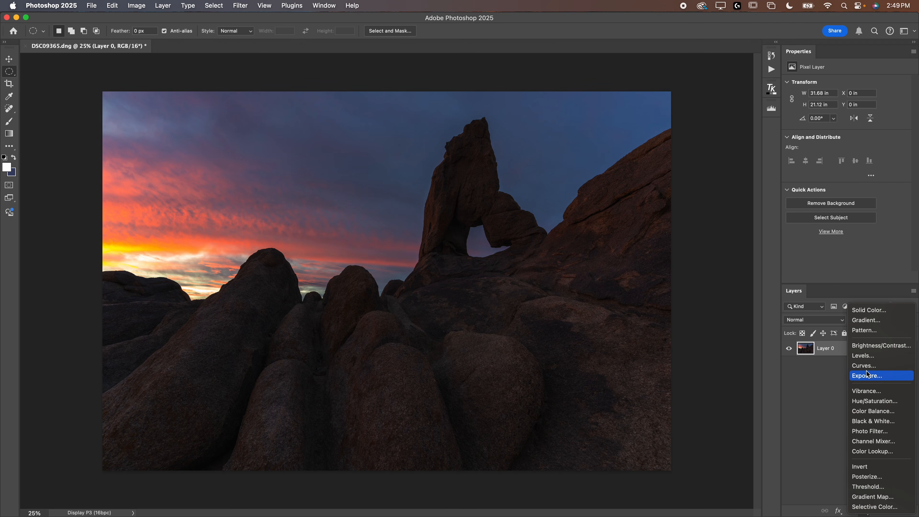
click(875, 348)
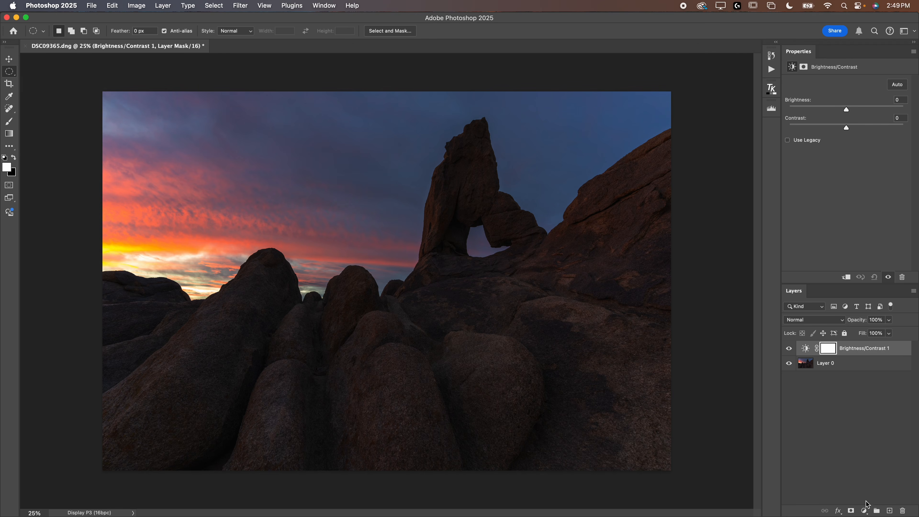
Step: Set the adjustment's brightness to -20 and its contrast to 43
click(864, 510)
click(820, 409)
mouse_move(847, 111)
mouse_down()
mouse_move(872, 109)
mouse_move(863, 109)
mouse_move(859, 132)
mouse_move(868, 132)
mouse_move(840, 116)
mouse_up()
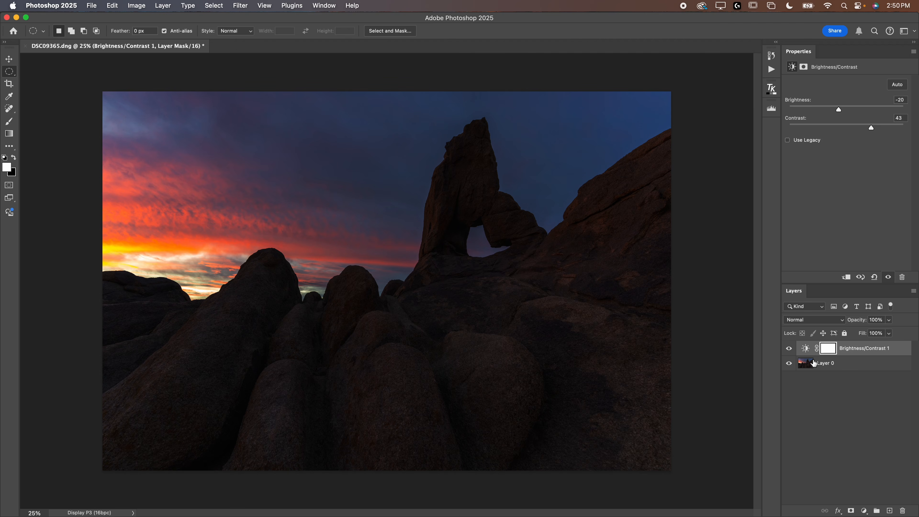
Step: Try a new blank layer with a layer mask above the adjustment, and undo both additions
click(889, 510)
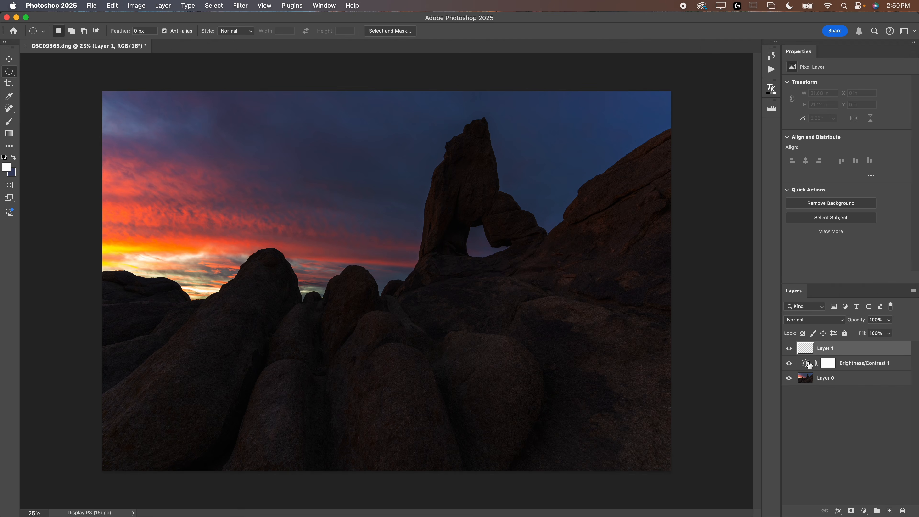
click(850, 510)
key(super+z)
key(super+z)
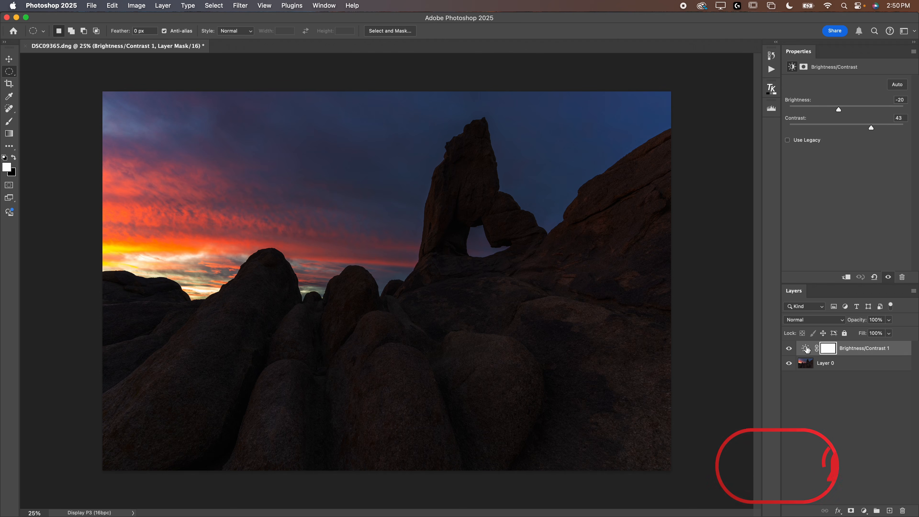
Step: Compare the photo with and without the Brightness/Contrast adjustment by switching the layer's visibility repeatedly
click(788, 349)
click(788, 349)
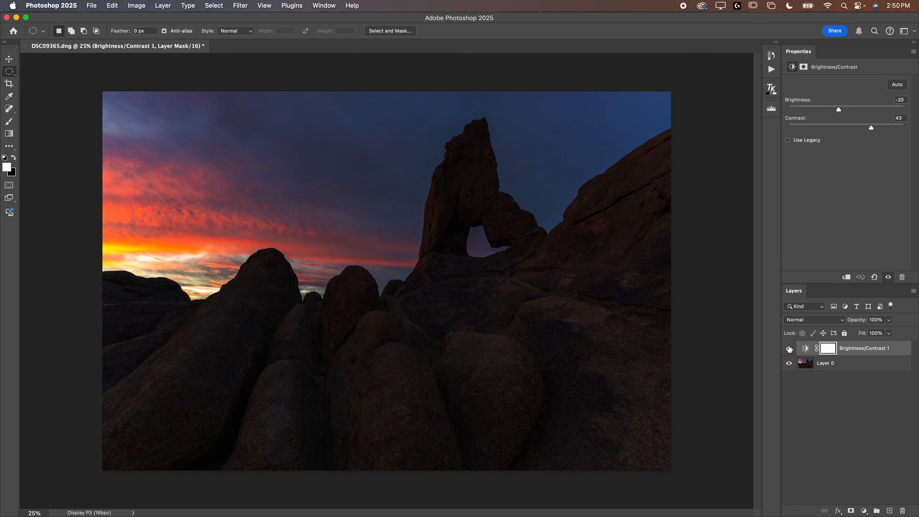
click(788, 349)
click(788, 348)
click(788, 348)
click(789, 348)
click(789, 349)
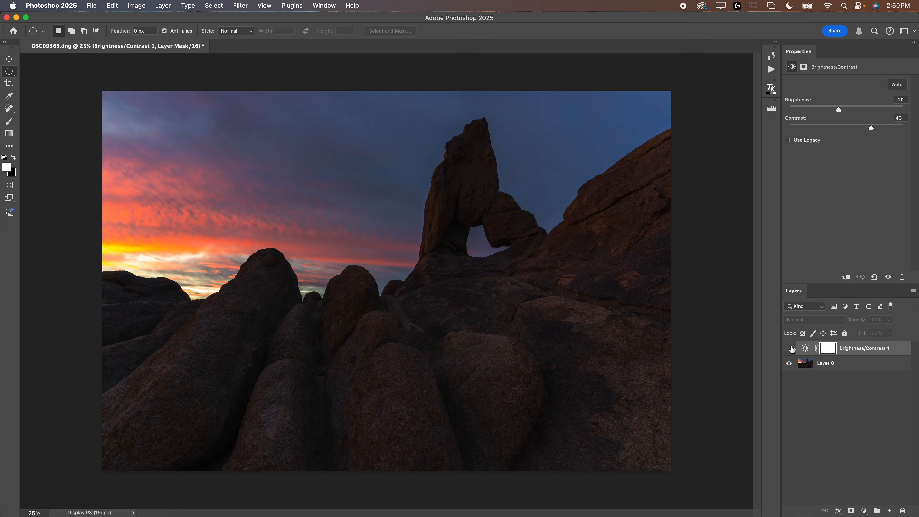
click(790, 349)
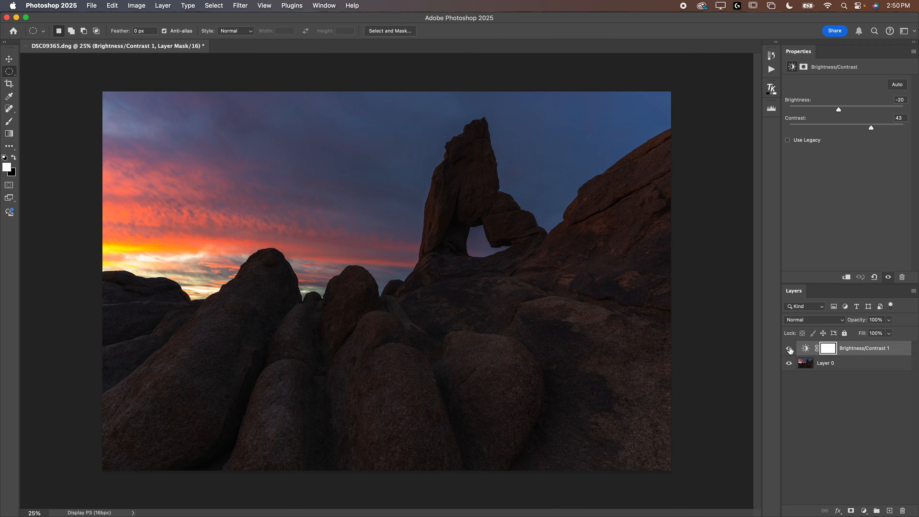
Step: Select the Brightness/Contrast layer mask, activate the Brush tool with black as foreground color, and display the mask alone
click(803, 348)
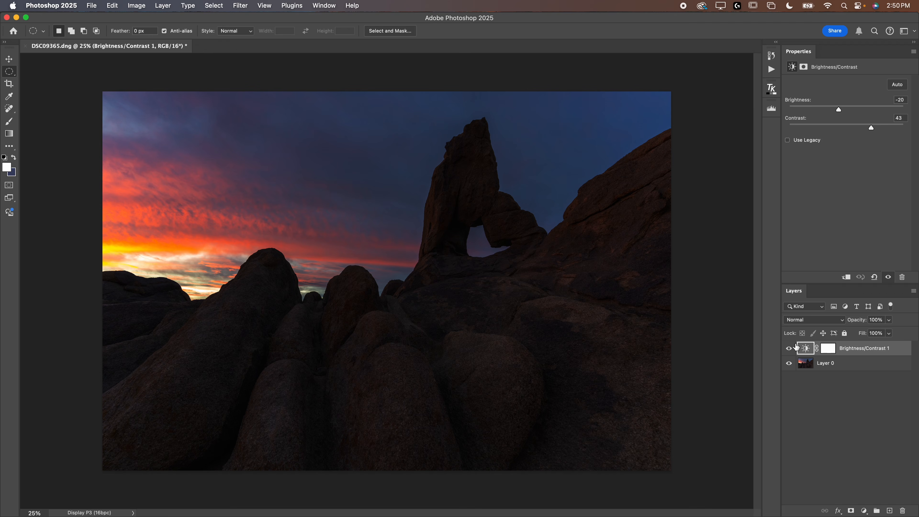
click(828, 348)
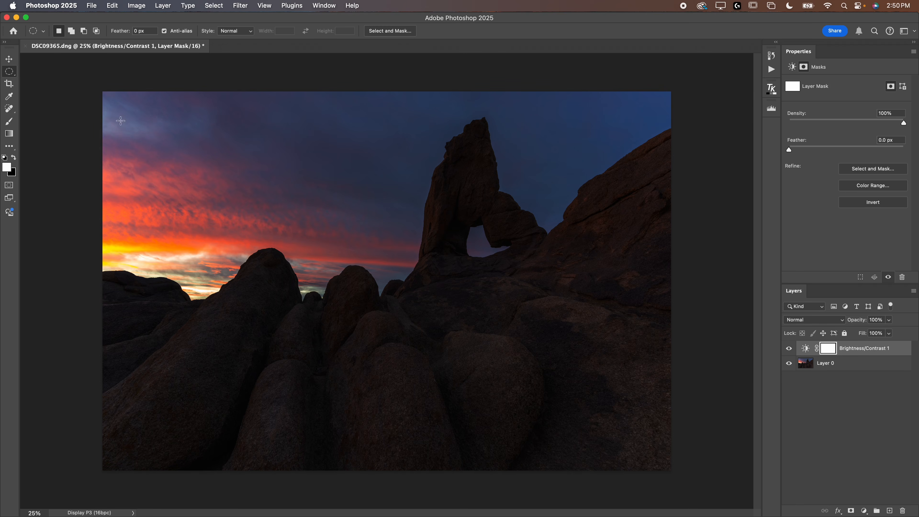
click(13, 123)
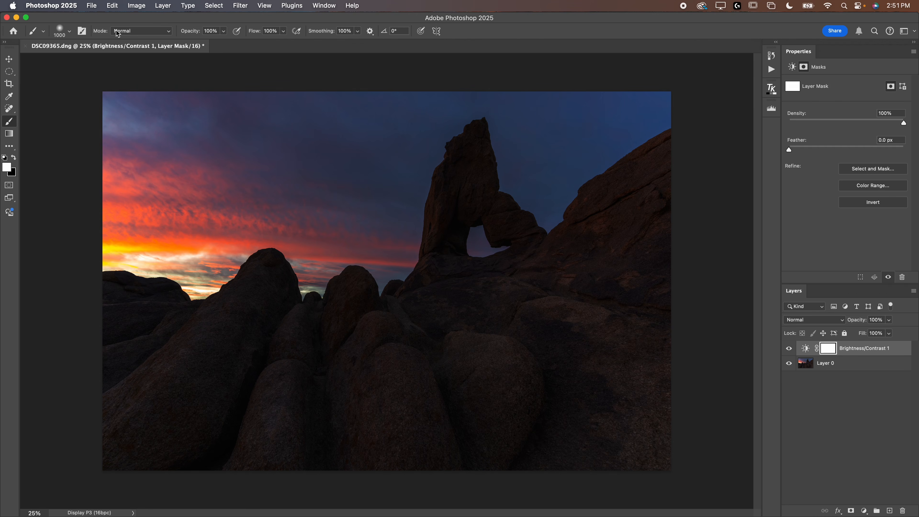
click(71, 33)
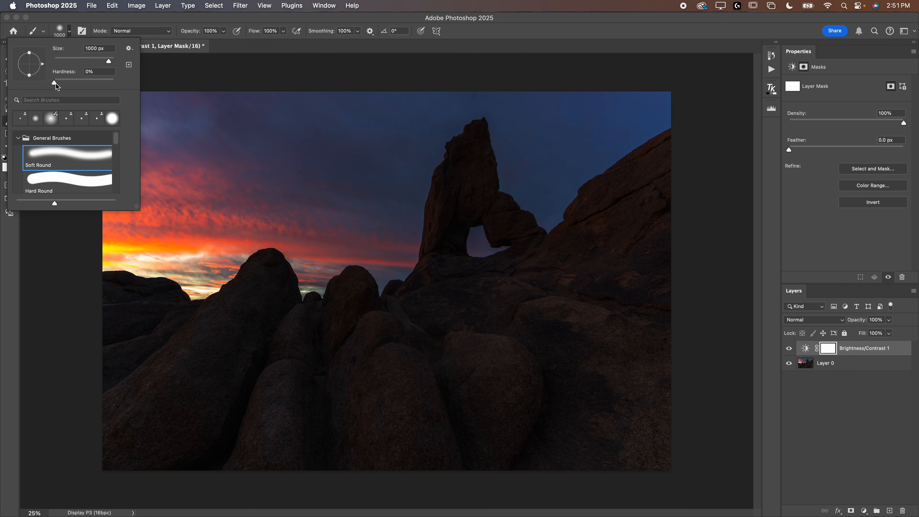
click(828, 349)
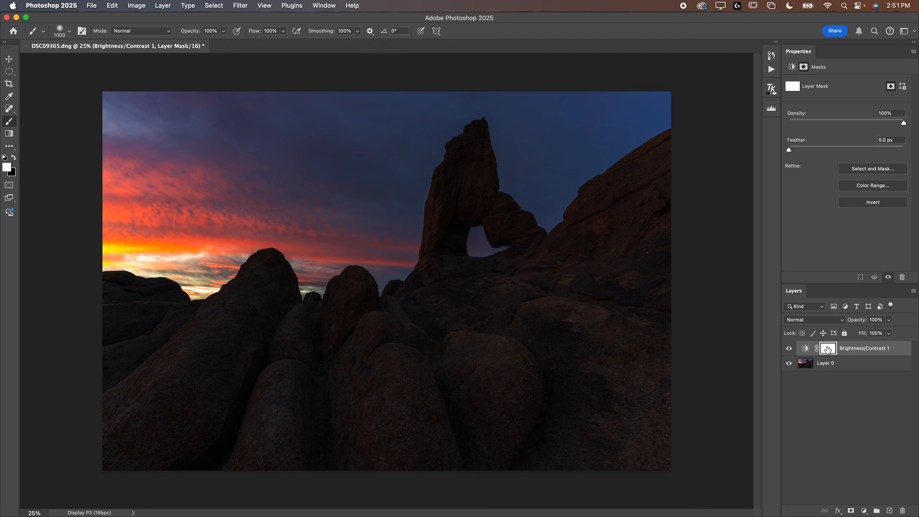
alt+click(828, 349)
click(14, 157)
Step: Paint soft black test strokes on the mask, and add a hard-edged stroke near its upper edge at 100% brush hardness
mouse_move(286, 253)
mouse_down()
mouse_move(418, 269)
mouse_move(521, 328)
mouse_move(468, 334)
mouse_up()
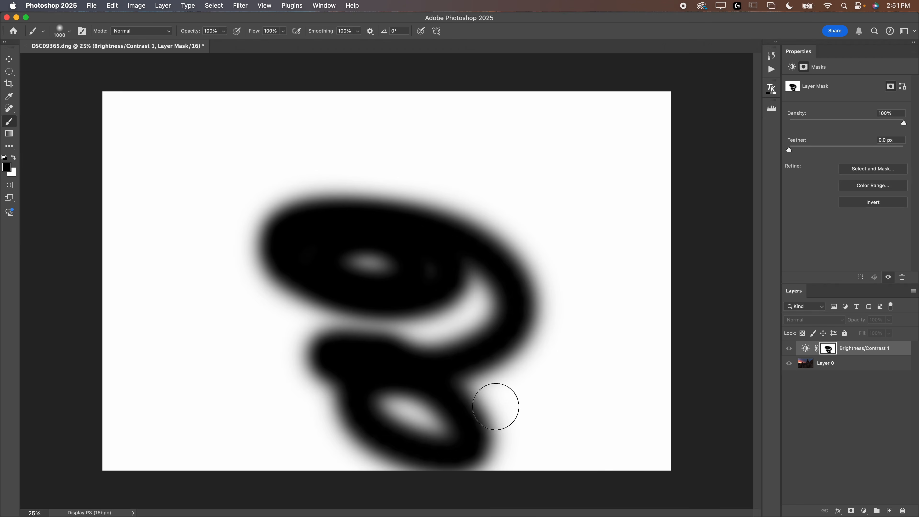
click(69, 32)
drag(92, 82, 175, 86)
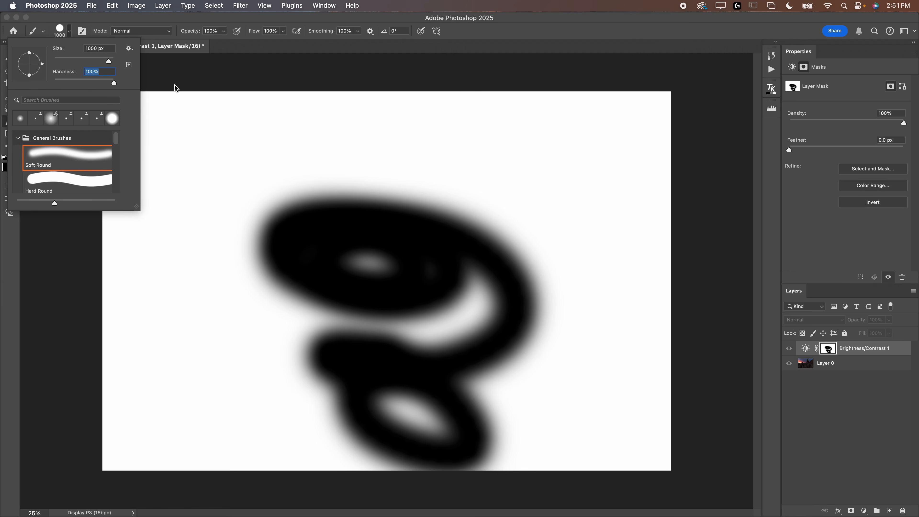
click(69, 31)
drag(167, 158, 435, 144)
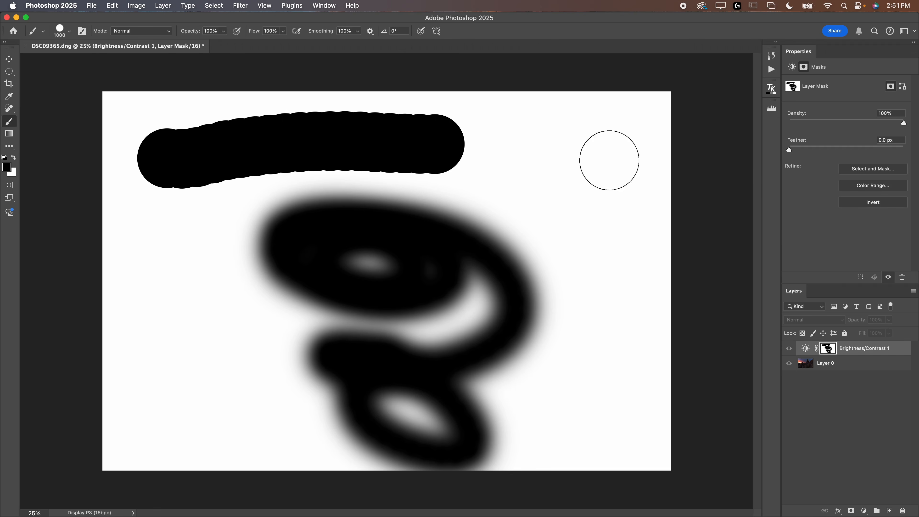
Step: Undo the test strokes on the mask and return the brush hardness to 0%
key(super+z)
key(super+z)
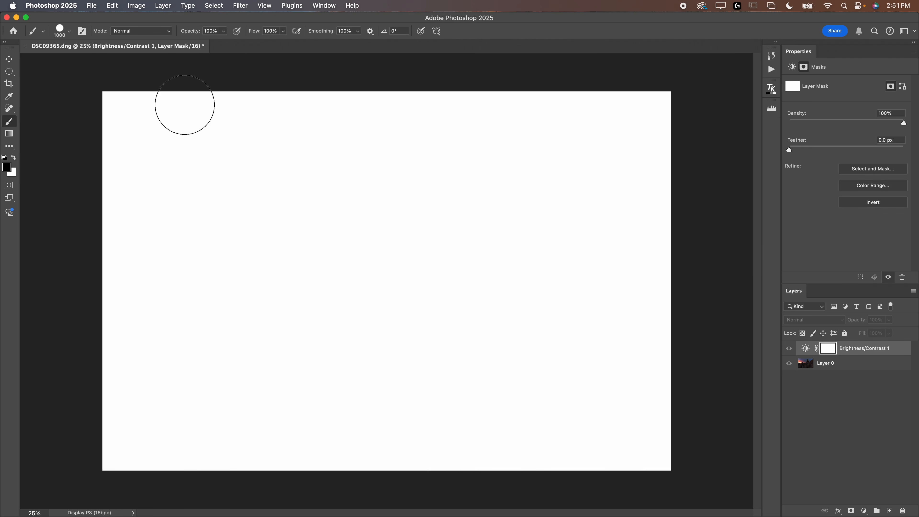
click(69, 31)
drag(75, 81, 55, 81)
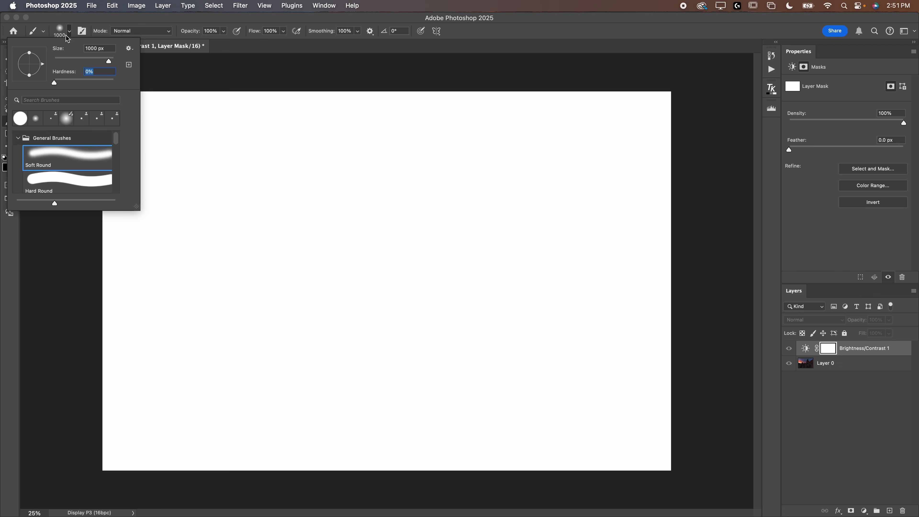
Step: Try a soft black spot on the mask, undo it, and return to the image view with the adjustment layer selected
mouse_move(239, 205)
mouse_down()
mouse_move(303, 215)
mouse_move(280, 211)
mouse_move(246, 232)
mouse_move(306, 234)
mouse_move(239, 216)
mouse_move(293, 245)
mouse_up()
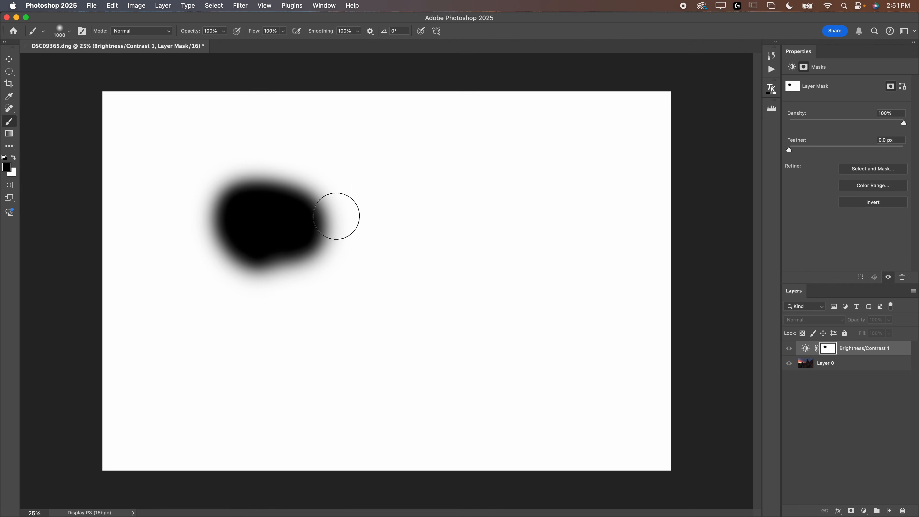
key(super+z)
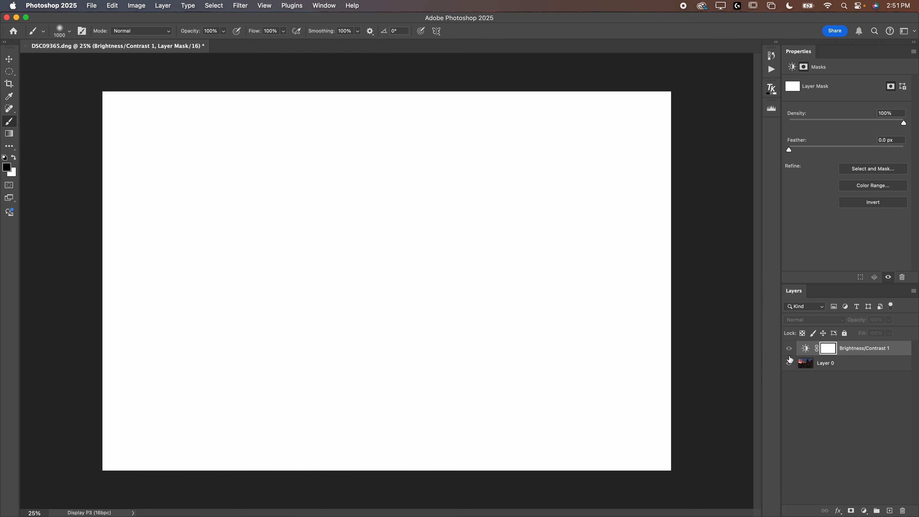
click(811, 366)
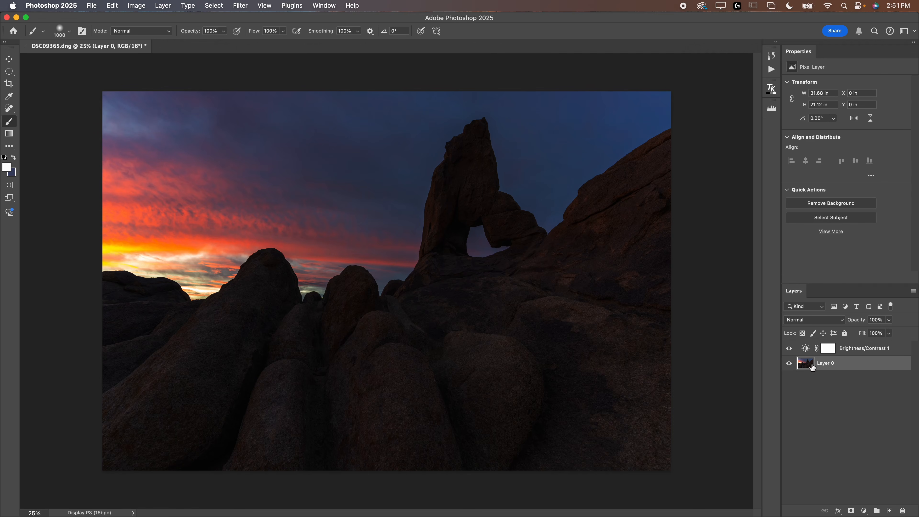
click(807, 349)
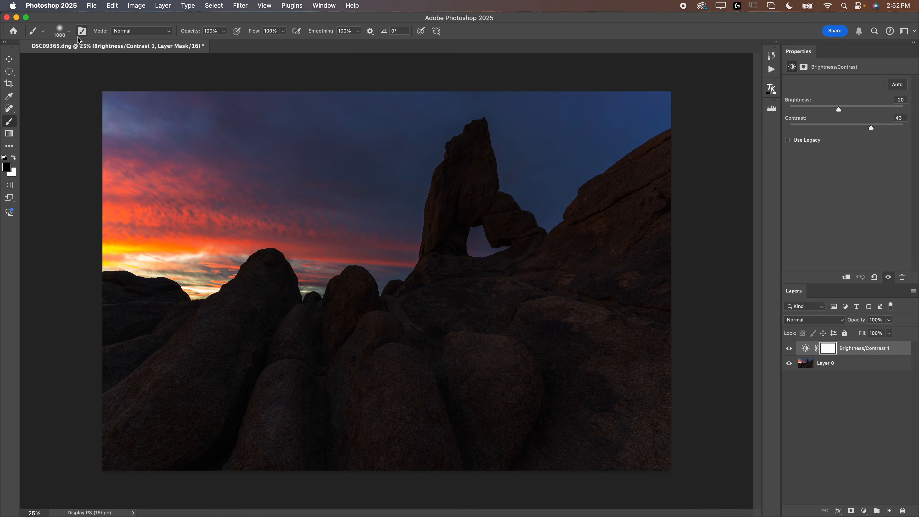
Step: Review the brush size and hardness settings, and view the adjustment's layer mask alone before returning to the image
click(70, 32)
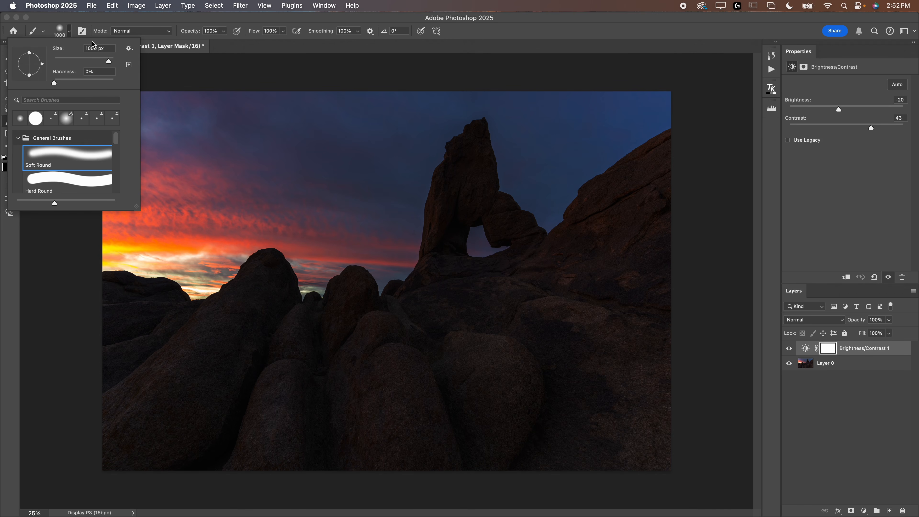
click(70, 33)
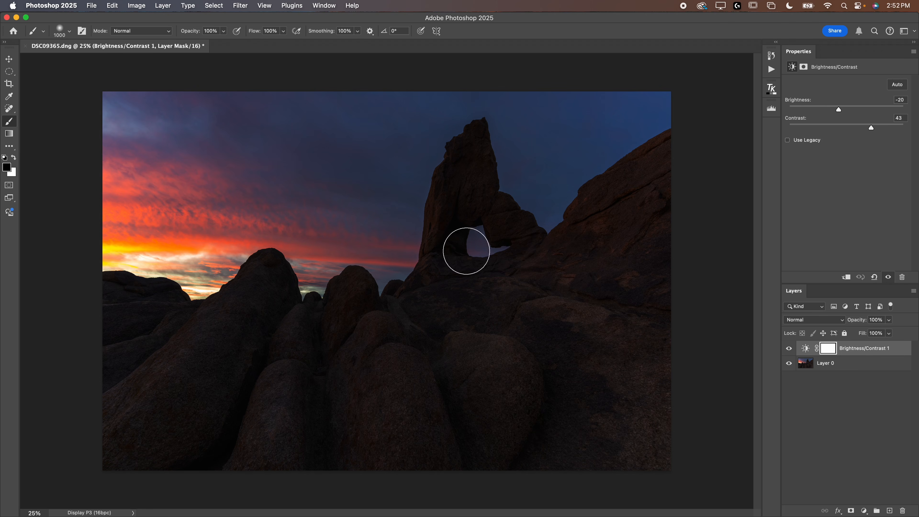
alt+click(827, 353)
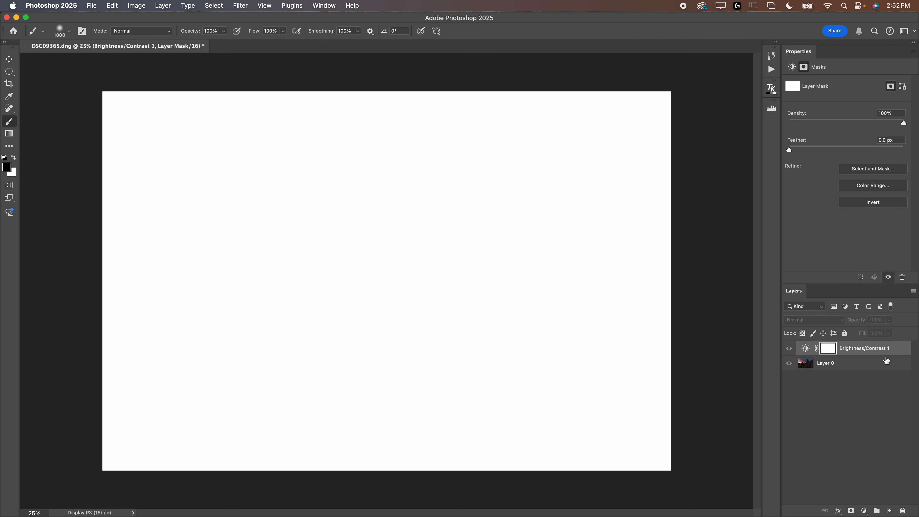
click(805, 348)
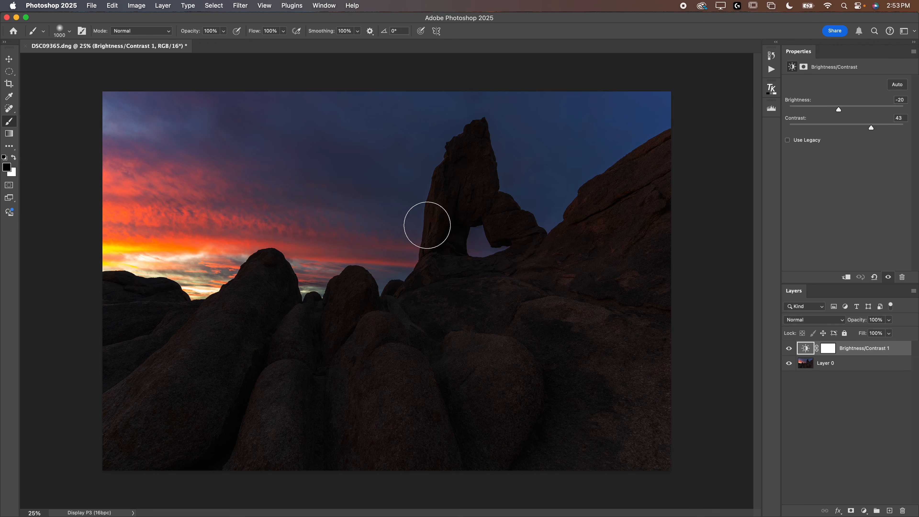
Step: Paint soft black on the Brightness/Contrast mask over the foreground rocks and arch, enlarging the brush to 3100 px
click(829, 348)
mouse_move(261, 318)
mouse_down()
mouse_move(183, 322)
mouse_move(305, 328)
mouse_move(197, 359)
mouse_move(241, 386)
mouse_up()
key(bracketright)
key(bracketright)
key(bracketright)
key(bracketright)
key(bracketright)
key(bracketright)
key(bracketright)
key(bracketright)
key(bracketright)
key(bracketright)
key(bracketright)
key(bracketright)
key(bracketright)
key(bracketright)
key(bracketright)
key(bracketright)
key(bracketright)
key(bracketright)
key(bracketright)
key(bracketright)
key(bracketright)
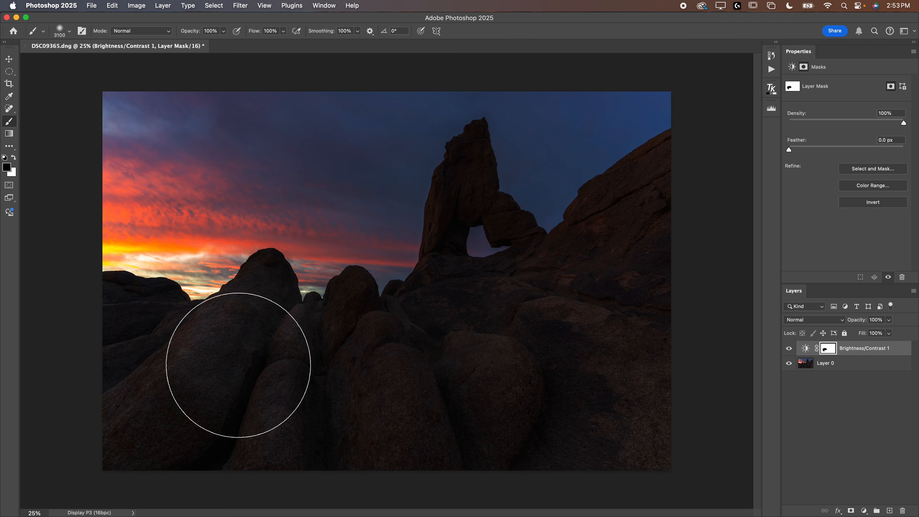
mouse_move(155, 386)
mouse_down()
mouse_move(248, 350)
mouse_move(301, 398)
mouse_move(394, 350)
mouse_move(506, 428)
mouse_move(640, 467)
mouse_move(646, 224)
mouse_move(656, 233)
mouse_move(512, 196)
mouse_move(476, 172)
mouse_move(486, 294)
mouse_move(468, 315)
mouse_up()
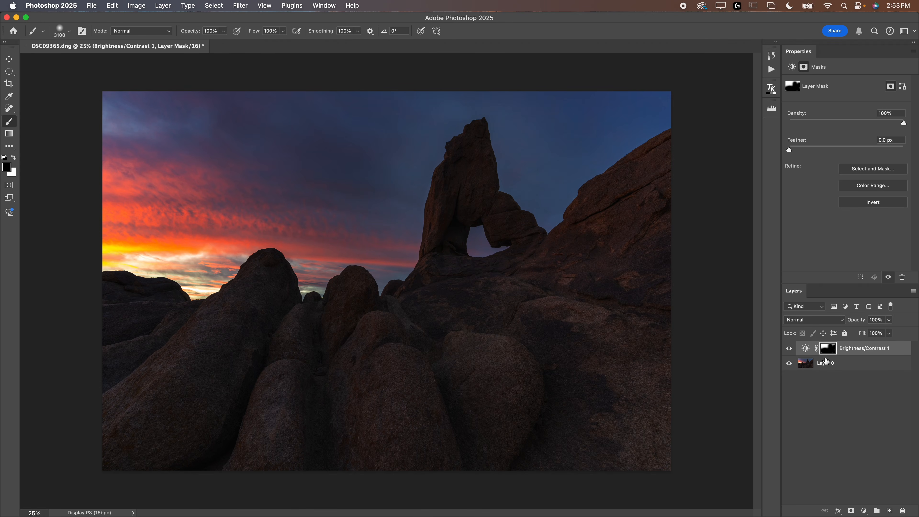
Step: Compare the photo with the masked adjustment off and on, and inspect the painted mask alone
click(786, 350)
click(788, 350)
click(788, 349)
click(787, 349)
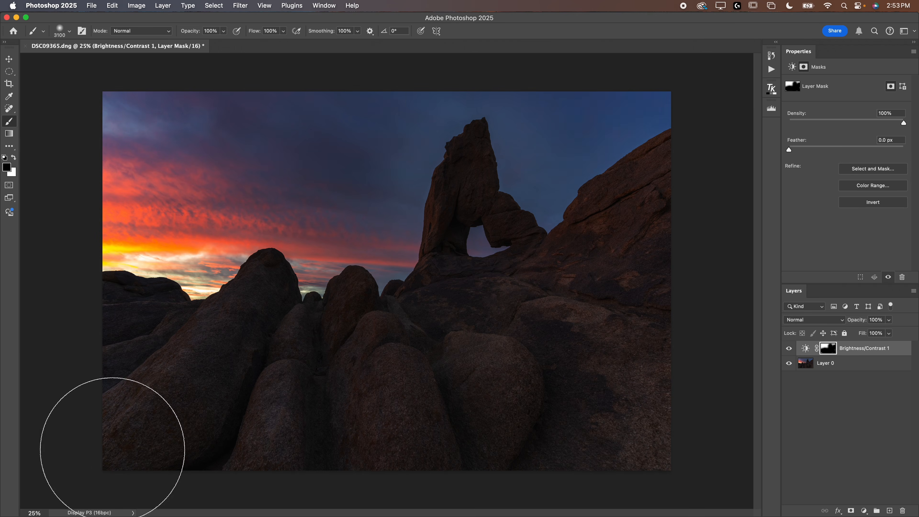
alt+click(828, 348)
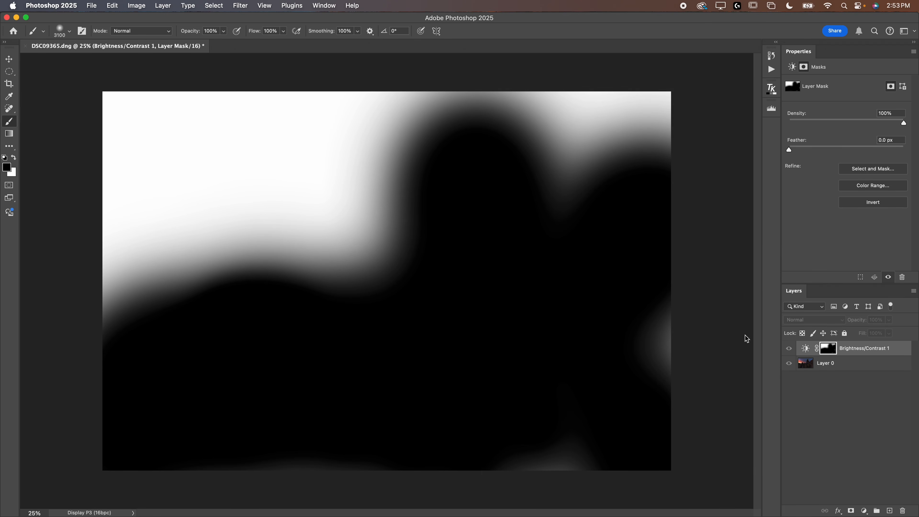
click(807, 350)
click(789, 348)
click(789, 349)
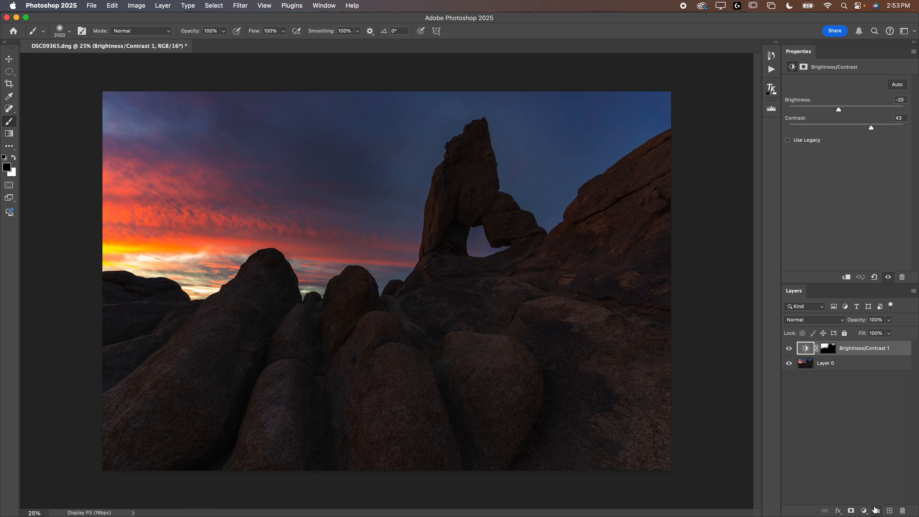
Step: Recheck the adjustment's effect by switching its visibility, and reactivate its layer mask with white as foreground color
click(864, 511)
click(805, 382)
click(789, 348)
click(788, 349)
click(825, 349)
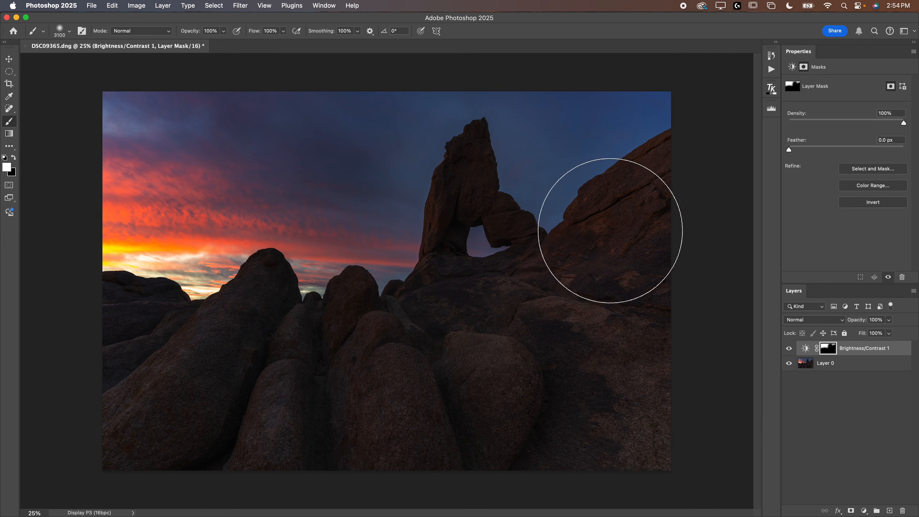
Step: Paint a white stroke on the Brightness/Contrast mask over the right-hand rock slope, and undo that stroke
mouse_move(654, 197)
mouse_down()
mouse_move(639, 217)
mouse_move(661, 147)
mouse_up()
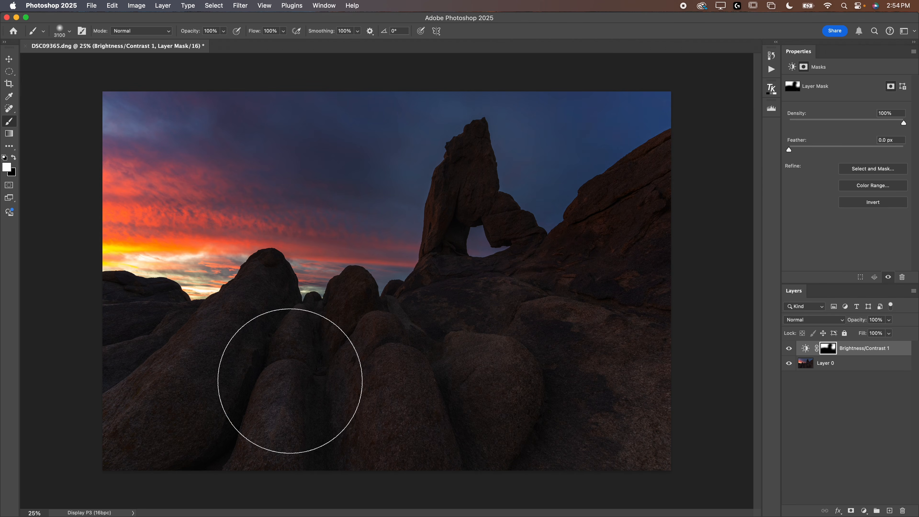
key(super+z)
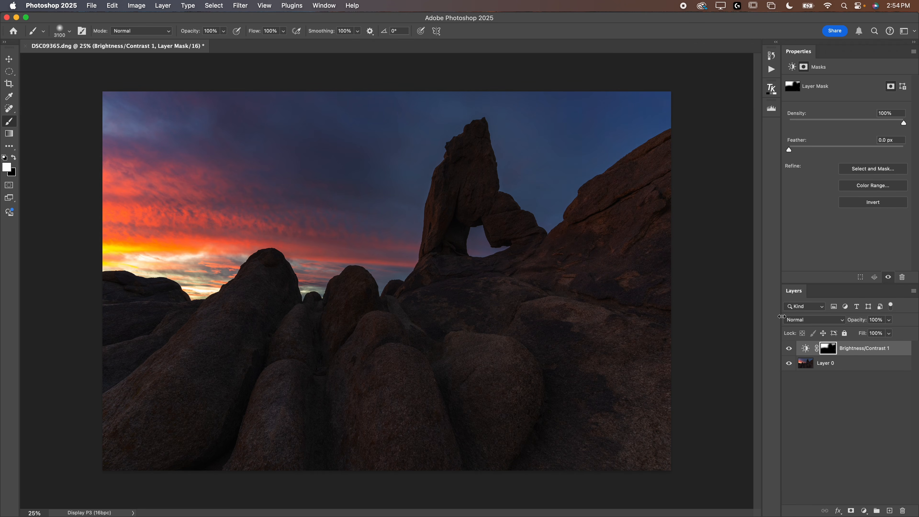
Step: Display the layer mask alone and paint white at 30% brush opacity over the arch and the right-hand rocks
alt+click(826, 350)
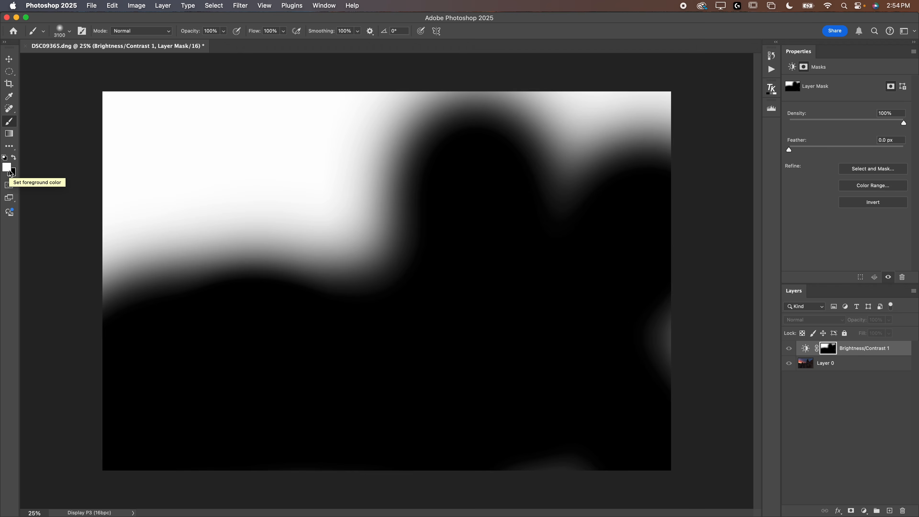
key(x)
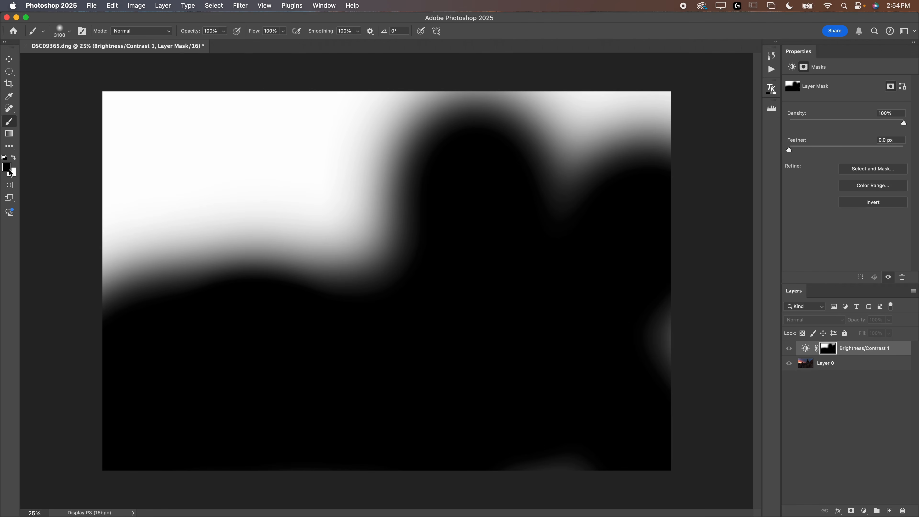
click(14, 158)
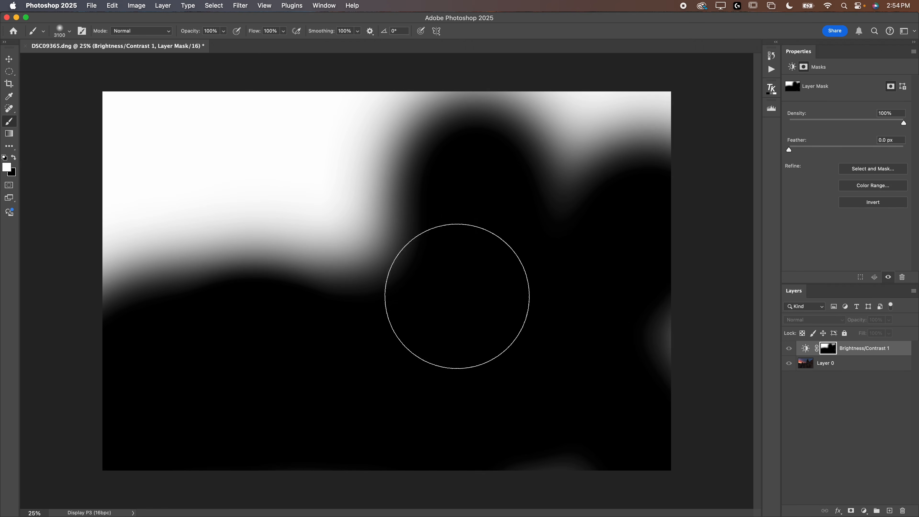
drag(189, 34, 158, 36)
mouse_move(457, 167)
mouse_down()
mouse_move(480, 163)
mouse_move(470, 176)
mouse_move(630, 192)
mouse_move(560, 266)
mouse_move(601, 343)
mouse_move(570, 408)
mouse_move(656, 288)
mouse_move(529, 263)
mouse_move(544, 308)
mouse_move(567, 304)
mouse_up()
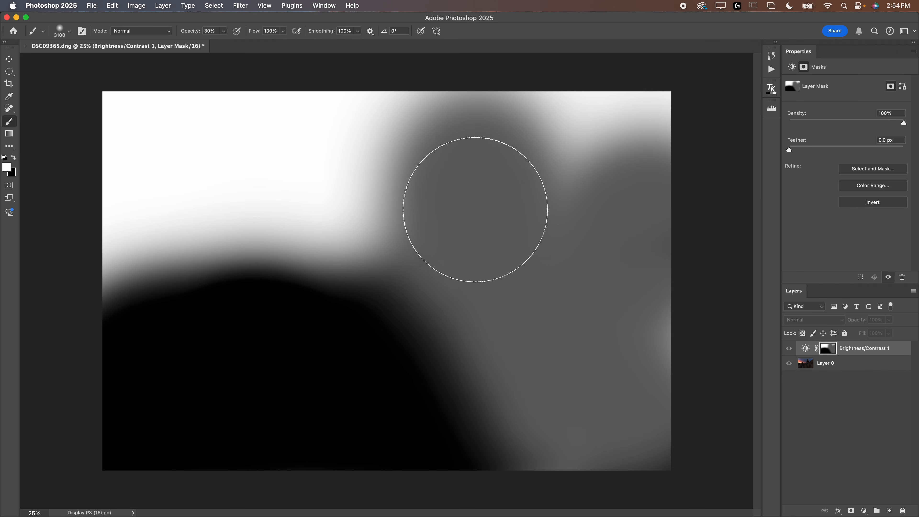
Step: Compare the photo with the Brightness/Contrast adjustment off and on after the partial-opacity mask painting
click(789, 349)
click(788, 349)
click(789, 349)
click(789, 348)
click(789, 348)
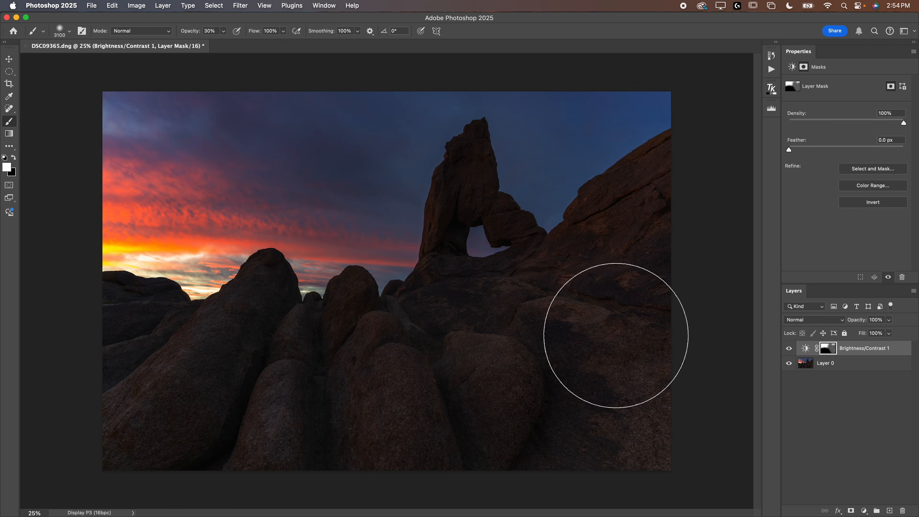
click(789, 349)
click(788, 349)
Step: Paint white at 30% opacity on the mask over the central foreground boulders, and display the mask alone
mouse_move(420, 396)
mouse_down()
mouse_move(369, 390)
mouse_move(420, 380)
mouse_move(365, 386)
mouse_move(287, 375)
mouse_up()
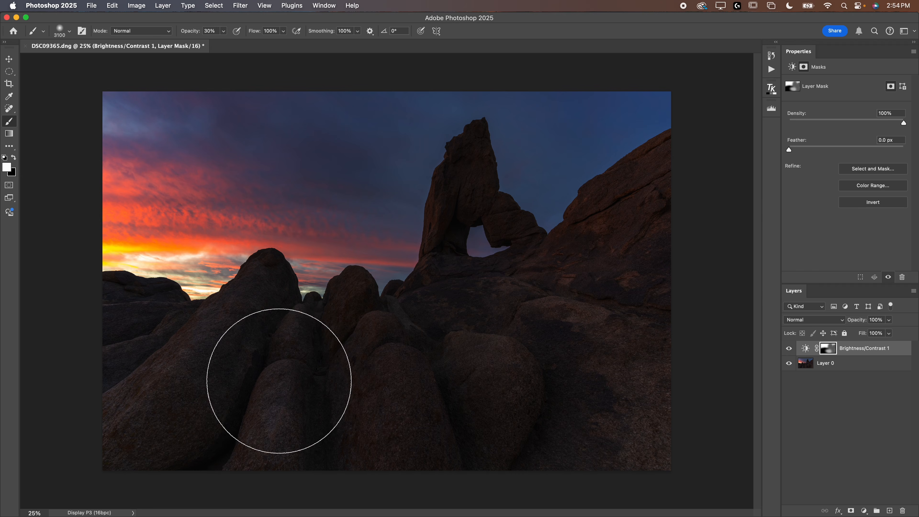
click(801, 350)
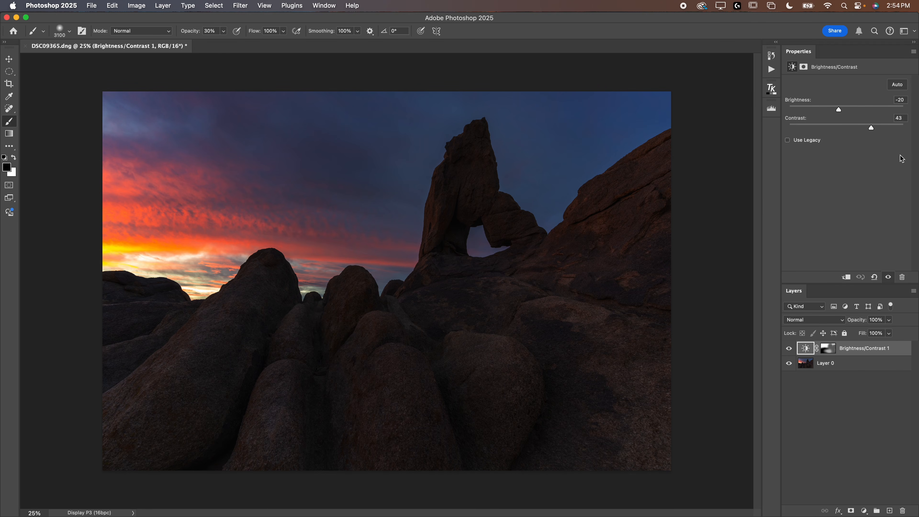
click(829, 349)
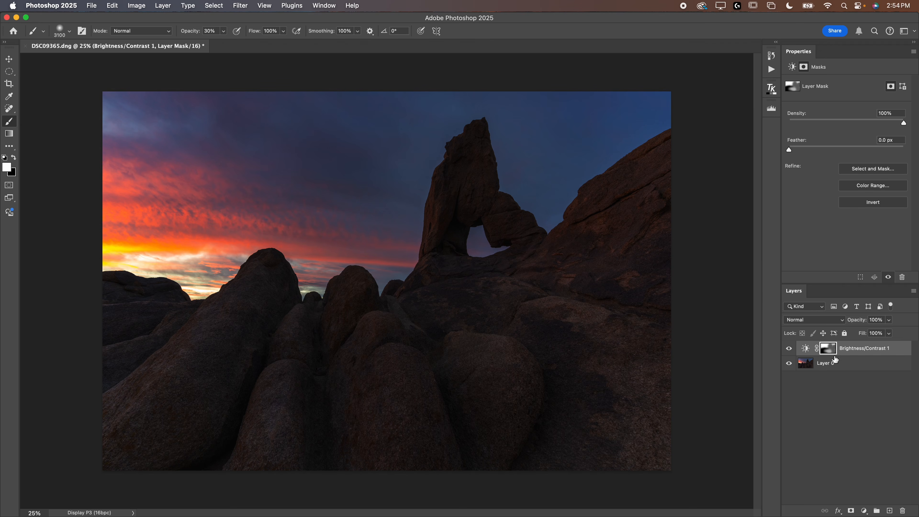
alt+click(829, 351)
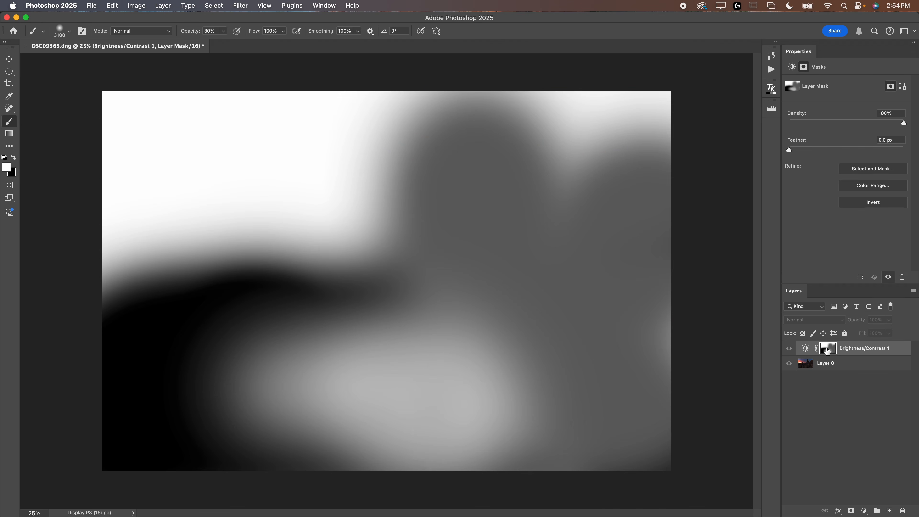
Step: Build up white on the mask with repeated 30% opacity dabs over the lower central and lower-left foreground
drag(490, 375, 517, 394)
click(513, 403)
click(513, 403)
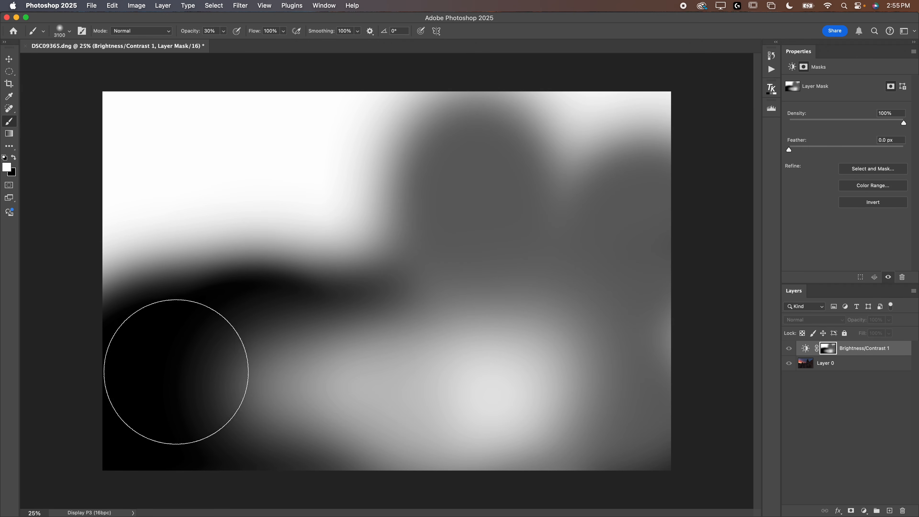
click(152, 371)
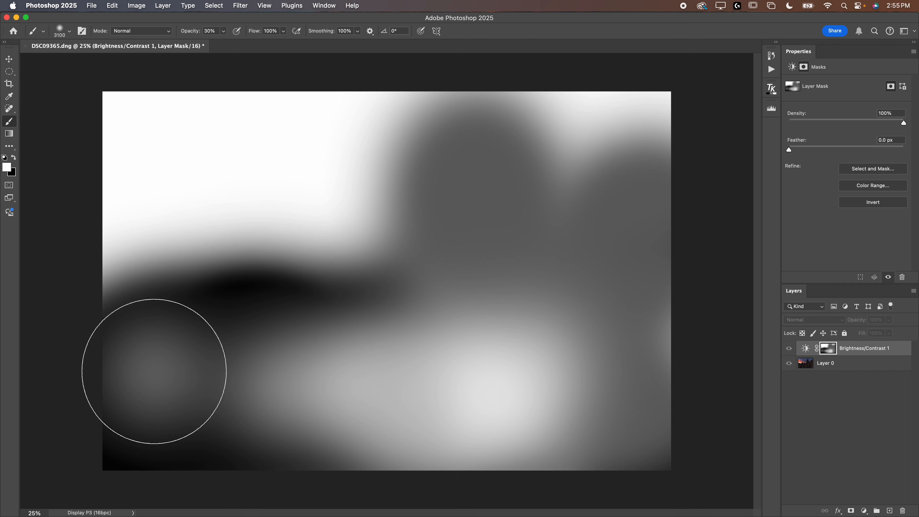
click(155, 371)
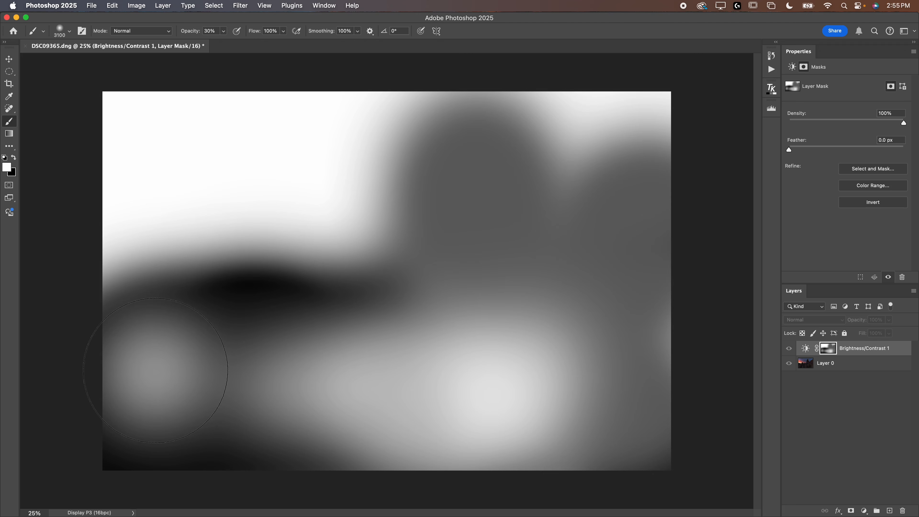
click(156, 370)
click(157, 370)
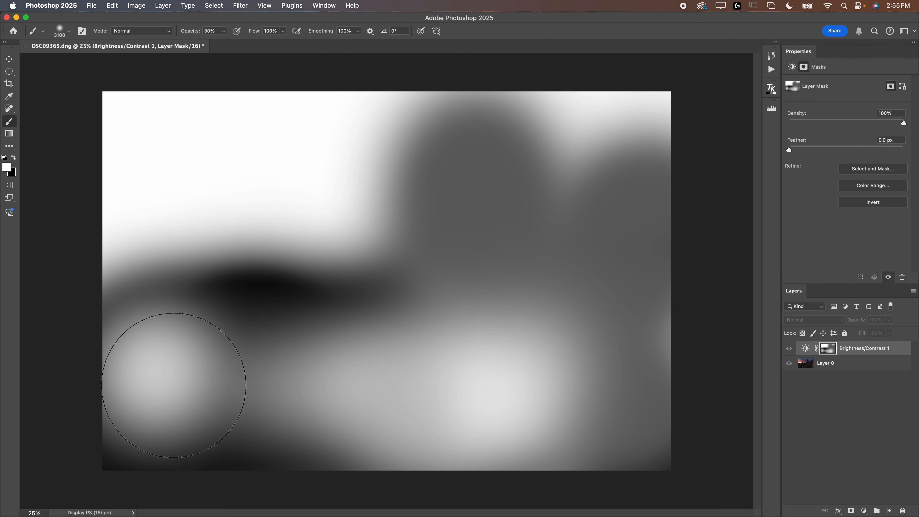
click(156, 378)
click(165, 376)
click(164, 375)
click(181, 385)
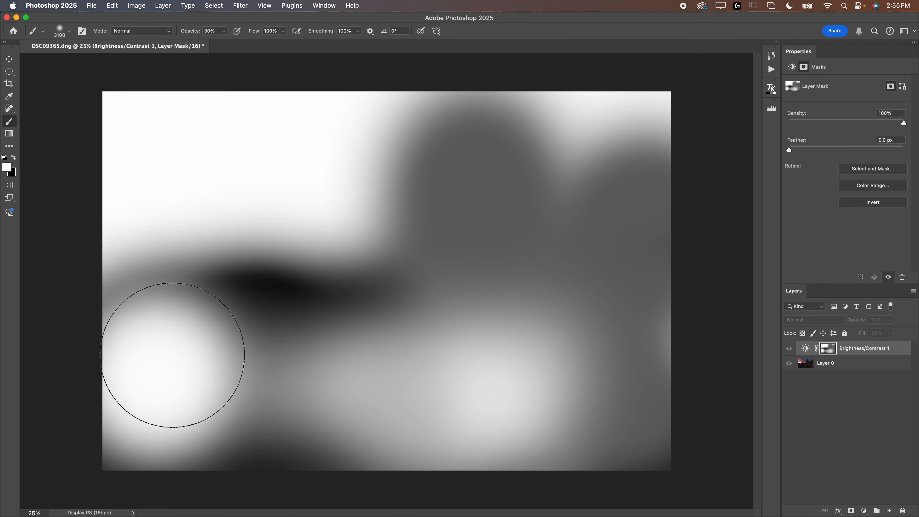
click(180, 386)
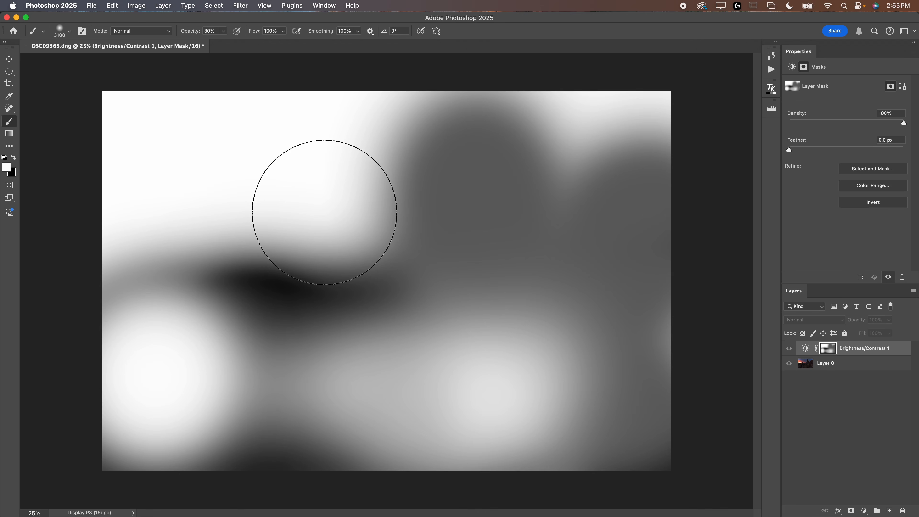
Step: Return from the mask to the photo and compare the image with the adjustment off and on
click(808, 348)
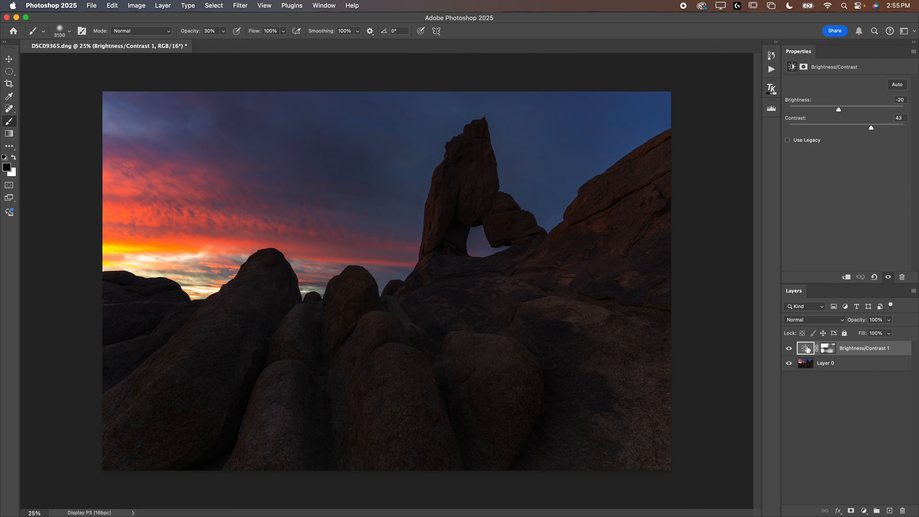
click(788, 349)
click(789, 349)
Step: Delete the painted layer mask from the Brightness/Contrast adjustment and add a fresh white mask
click(828, 349)
drag(827, 348, 902, 511)
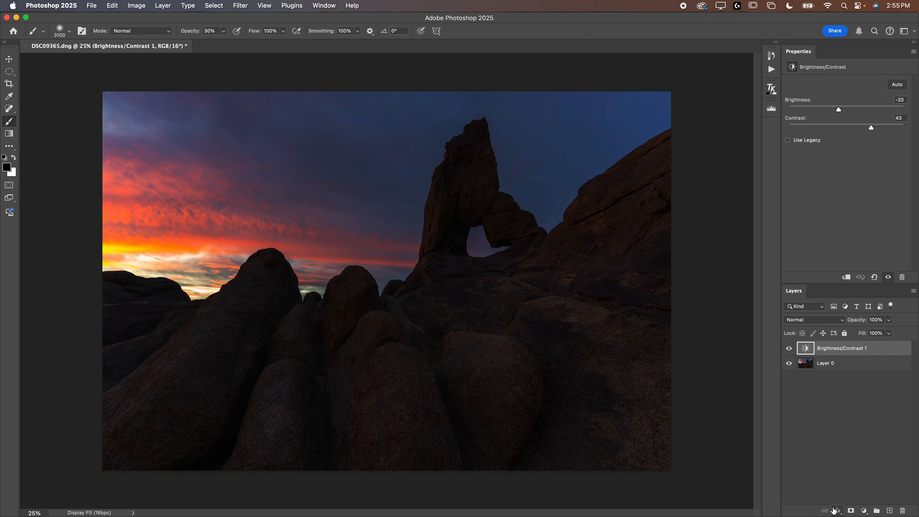
click(852, 511)
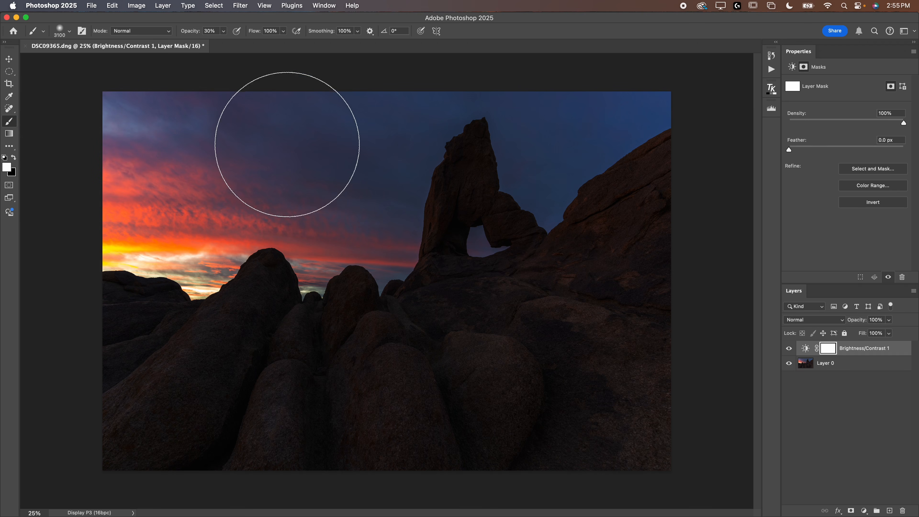
Step: Activate the Quick Selection tool, try a 370 px brush size, and switch it to adding to the selection
click(9, 73)
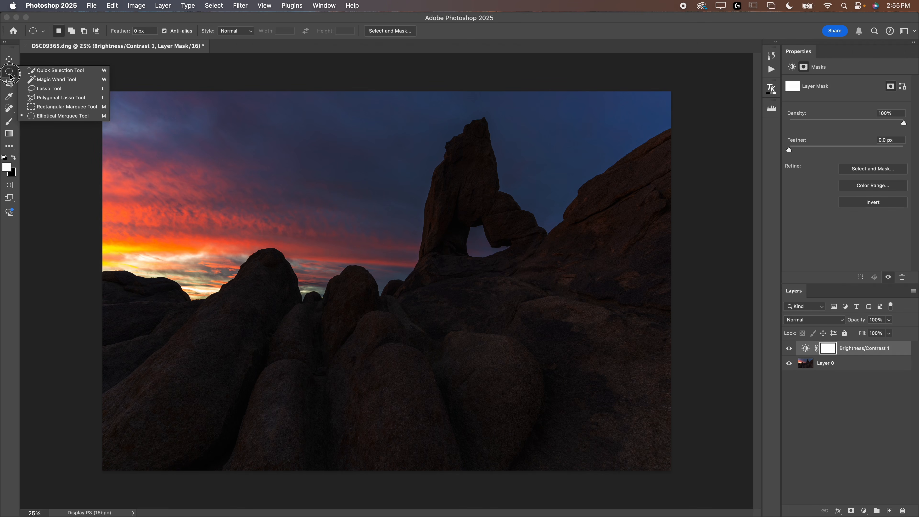
click(53, 71)
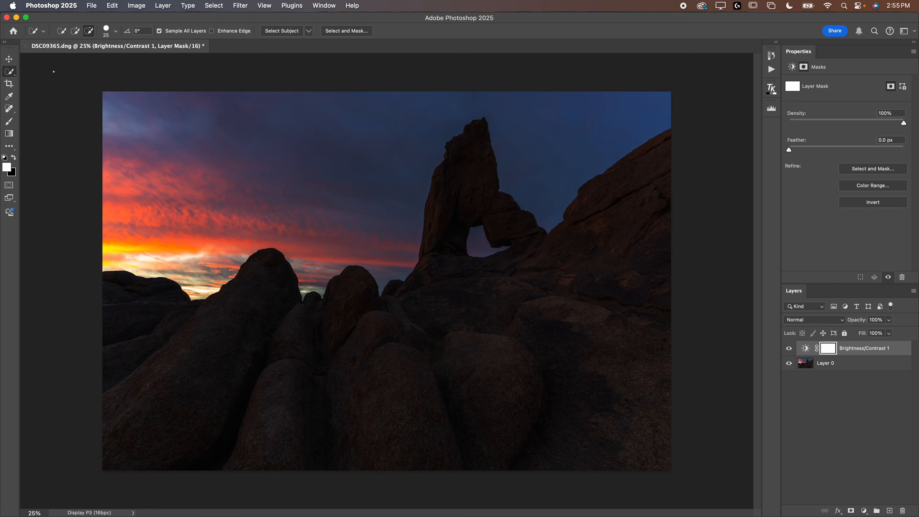
click(116, 32)
drag(90, 58, 141, 61)
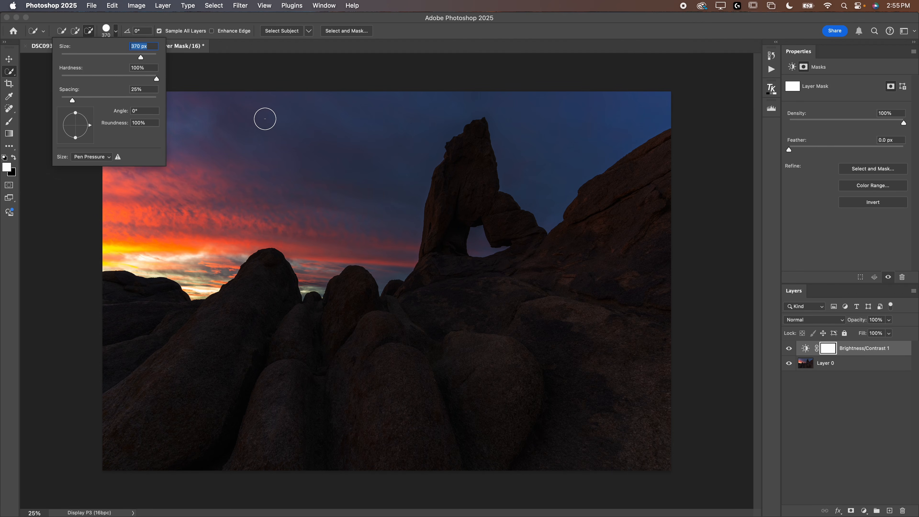
key(Escape)
click(75, 33)
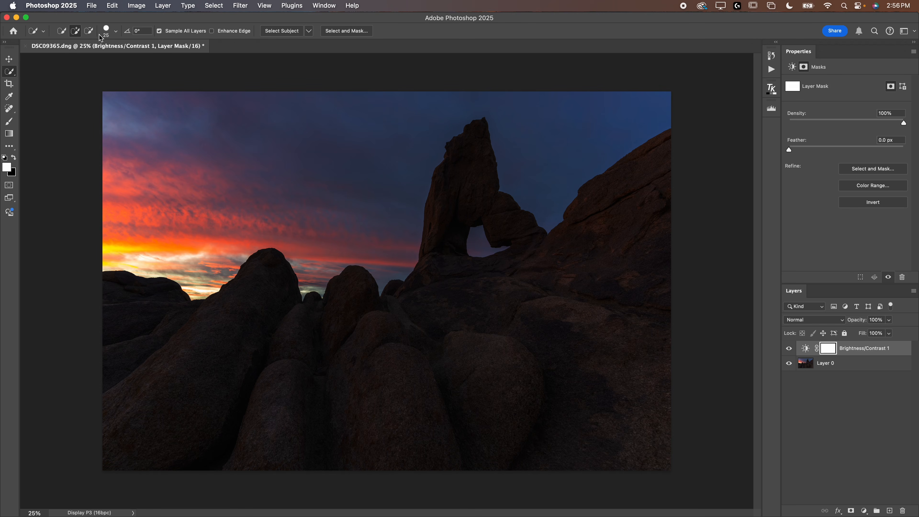
Step: Select the sky on both sides of the arch and inside its opening with a 100 px Quick Selection brush
click(116, 32)
click(109, 57)
click(116, 33)
mouse_move(122, 156)
mouse_down()
mouse_move(172, 193)
mouse_move(205, 193)
mouse_move(249, 173)
mouse_up()
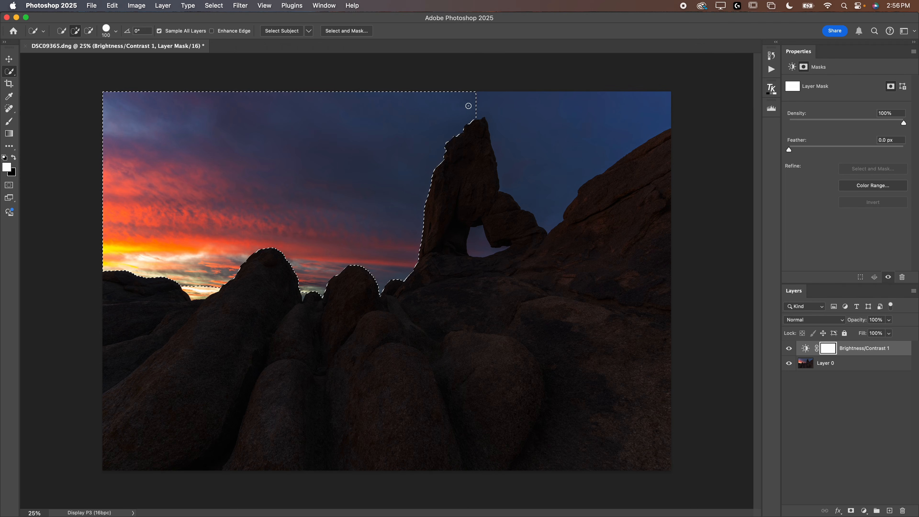
drag(499, 103, 553, 110)
click(477, 247)
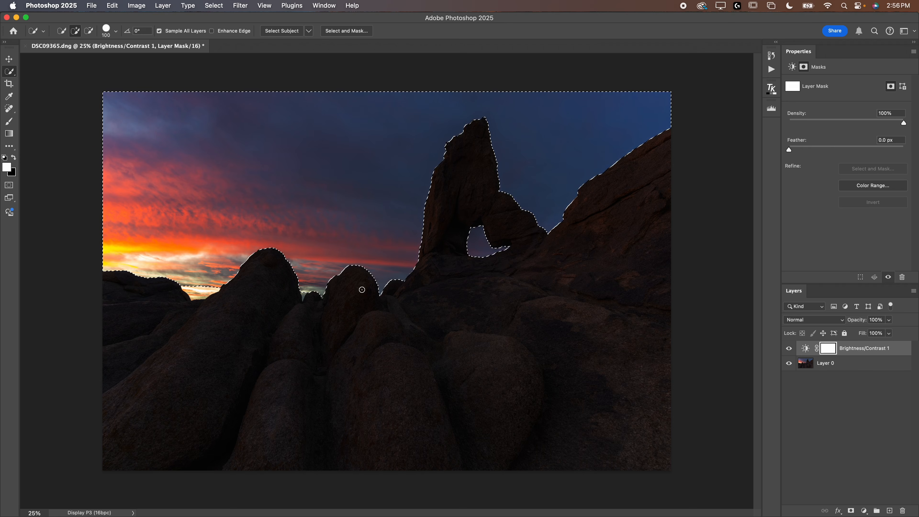
Step: Reduce the Quick Selection brush to 50 px and add the missed sky gap between the central foreground boulders
drag(308, 293, 400, 305)
key(bracketleft)
key(bracketleft)
key(bracketleft)
key(bracketleft)
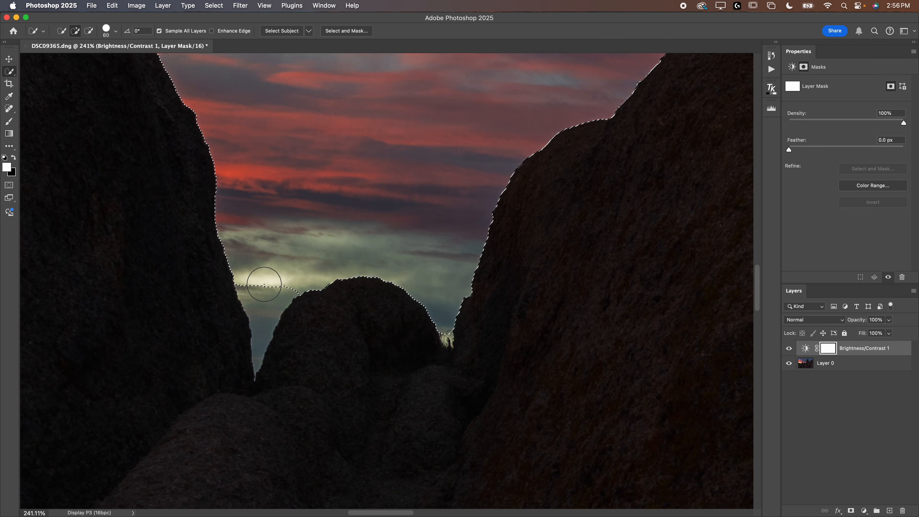
key(bracketleft)
drag(266, 289, 266, 301)
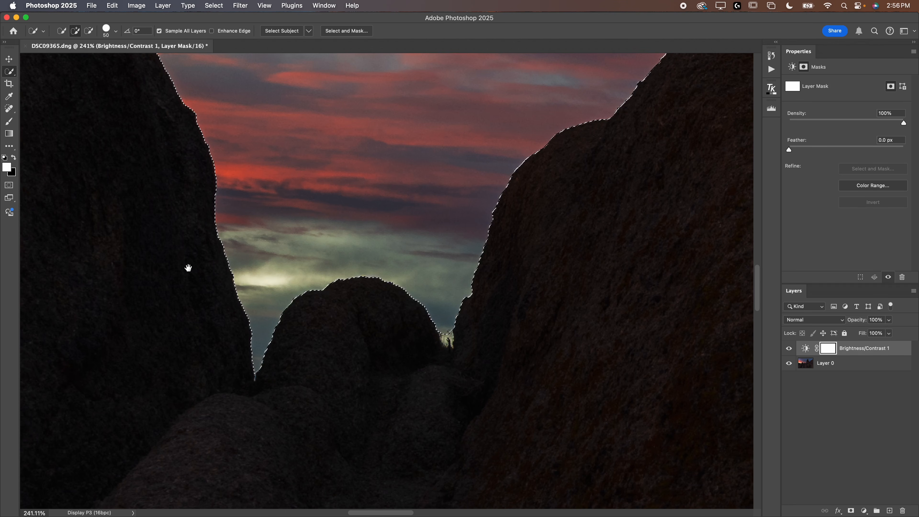
Step: Extend the selection over the bright strip of sky along the horizon between the left-hand rocks
drag(179, 267, 666, 283)
drag(186, 204, 722, 224)
mouse_move(458, 254)
mouse_down()
mouse_move(428, 248)
mouse_move(328, 296)
mouse_up()
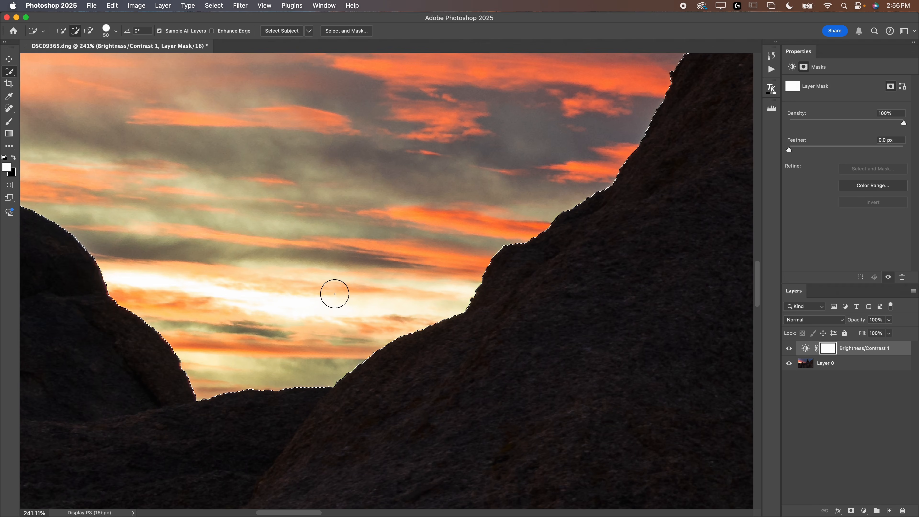
key(super+0)
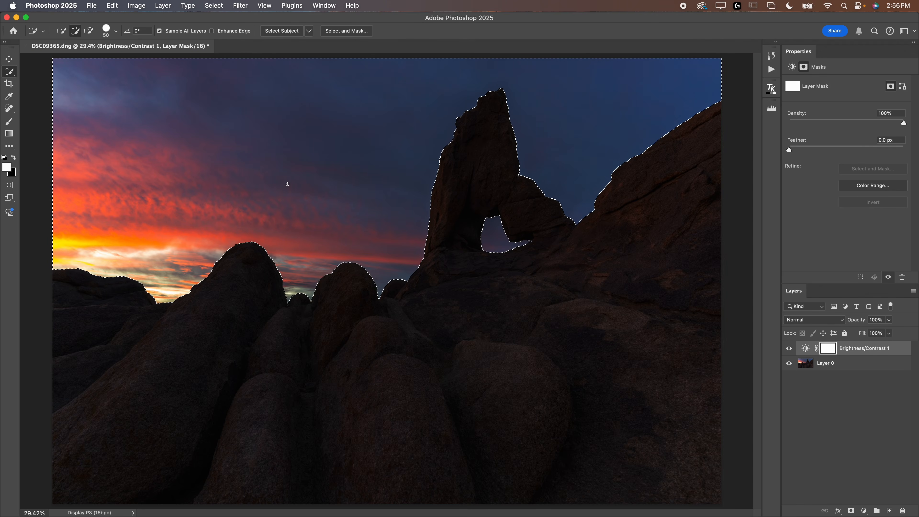
Step: Activate the Brush tool, make the Brightness/Contrast 1 layer mask the painting target, and enlarge the brush to 3300 px
click(9, 122)
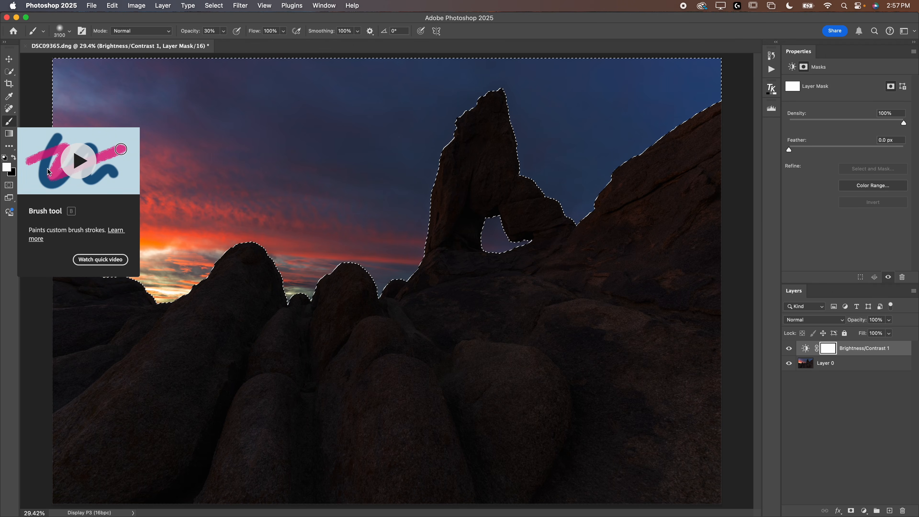
click(837, 422)
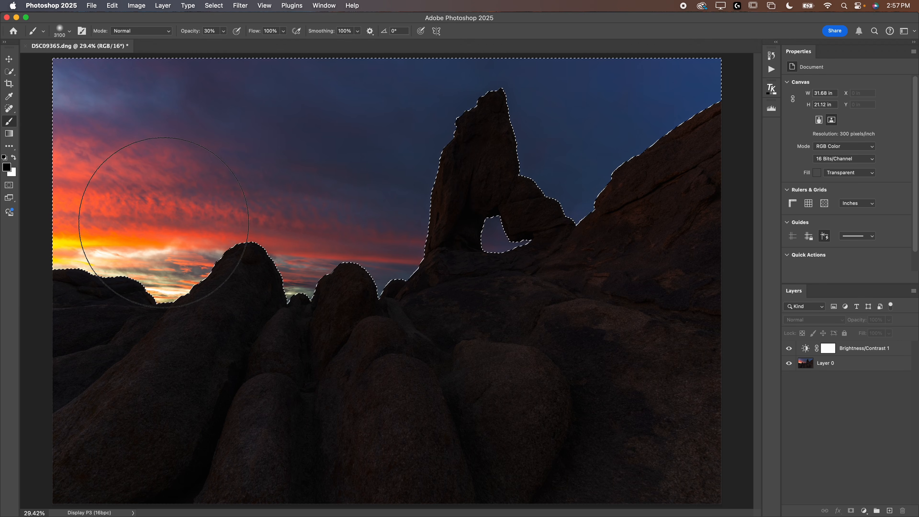
click(828, 349)
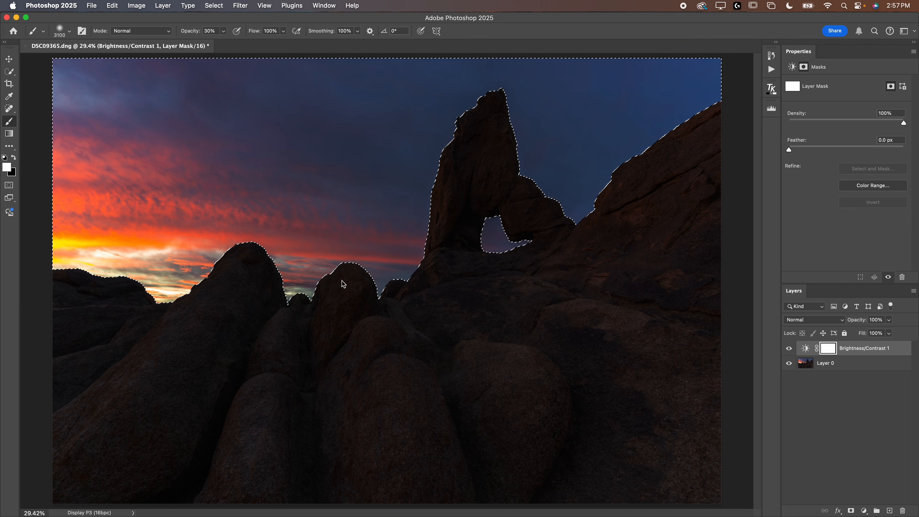
key(bracketright)
key(bracketright)
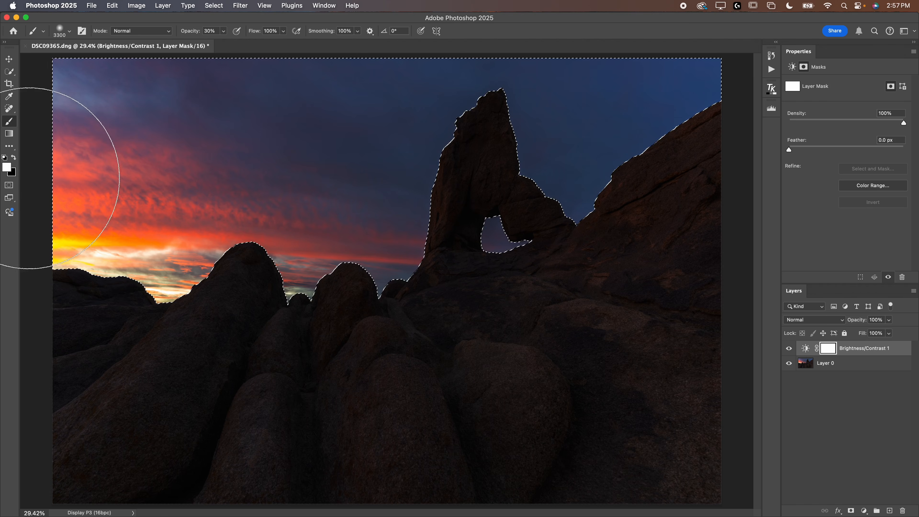
Step: Paint the selected sky black on the Brightness/Contrast 1 mask at 100% opacity, and clear the selection
click(14, 158)
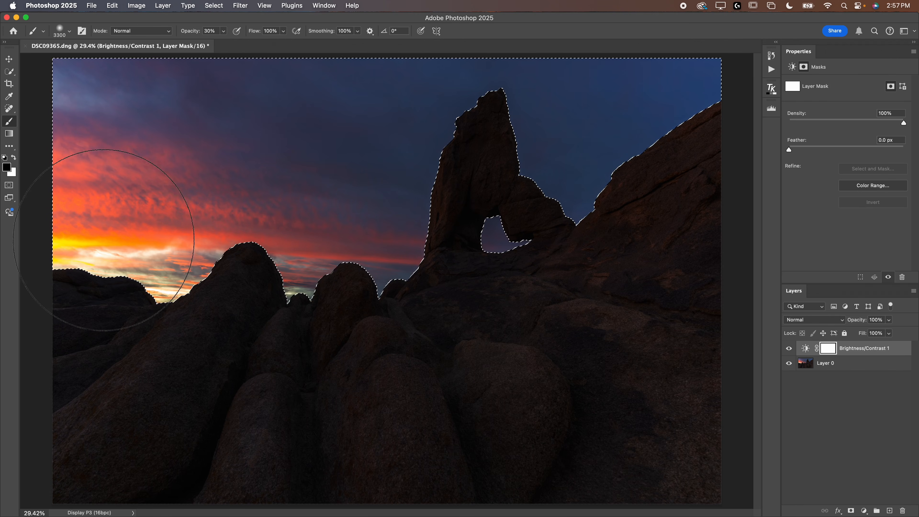
key(0)
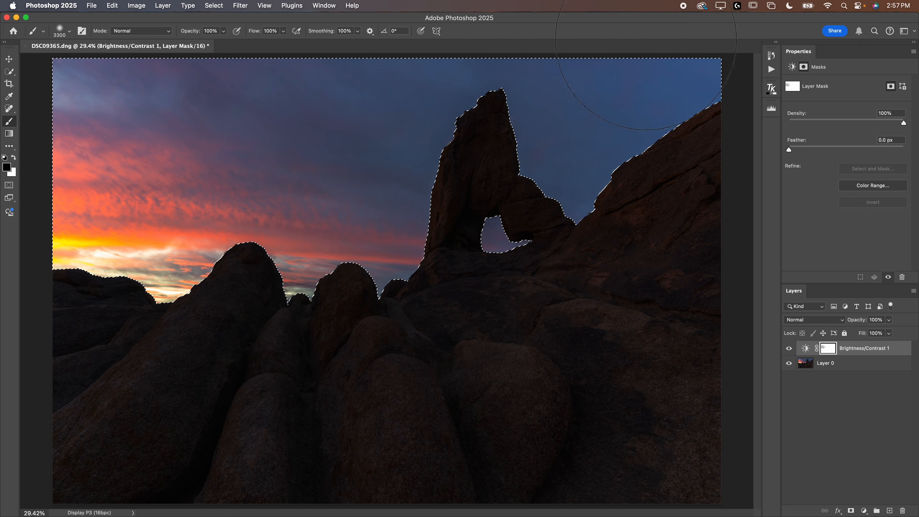
key(alt+BackSpace)
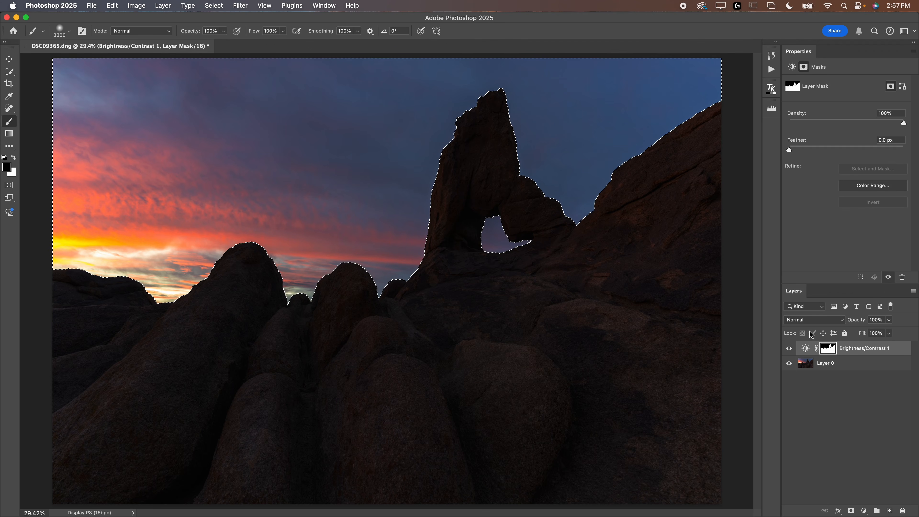
key(super+d)
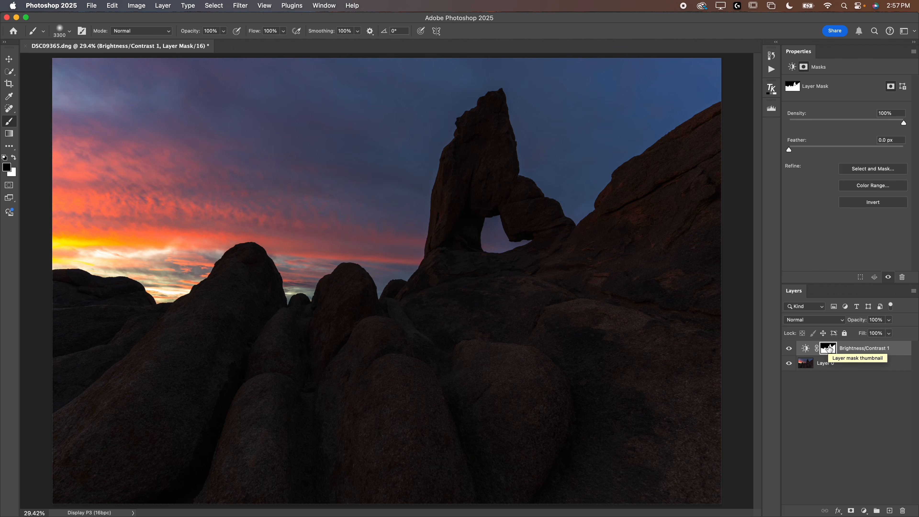
Step: Display the mask alone, try a broad black brush stroke over the rocks, undo it, and return to the photo view
alt+click(830, 348)
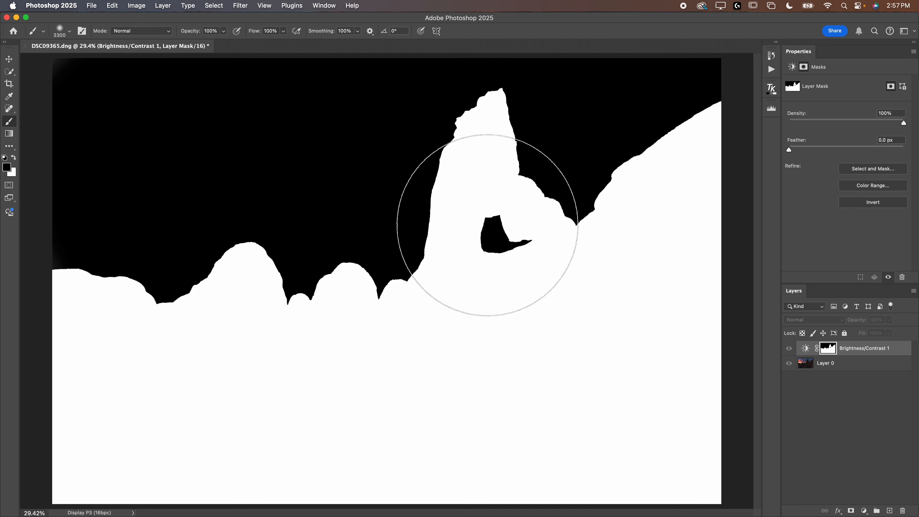
mouse_move(398, 277)
mouse_down()
mouse_move(422, 346)
mouse_move(442, 330)
mouse_move(567, 369)
mouse_move(390, 319)
mouse_move(582, 391)
mouse_up()
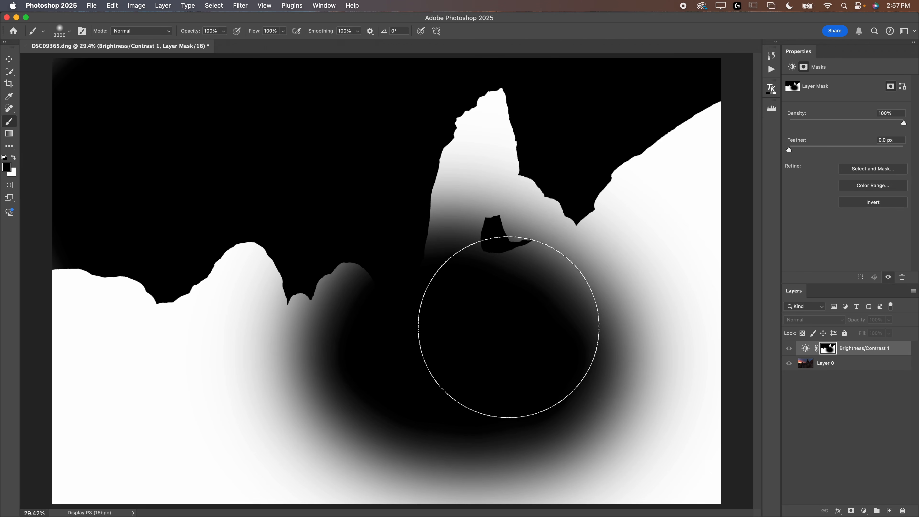
key(super+z)
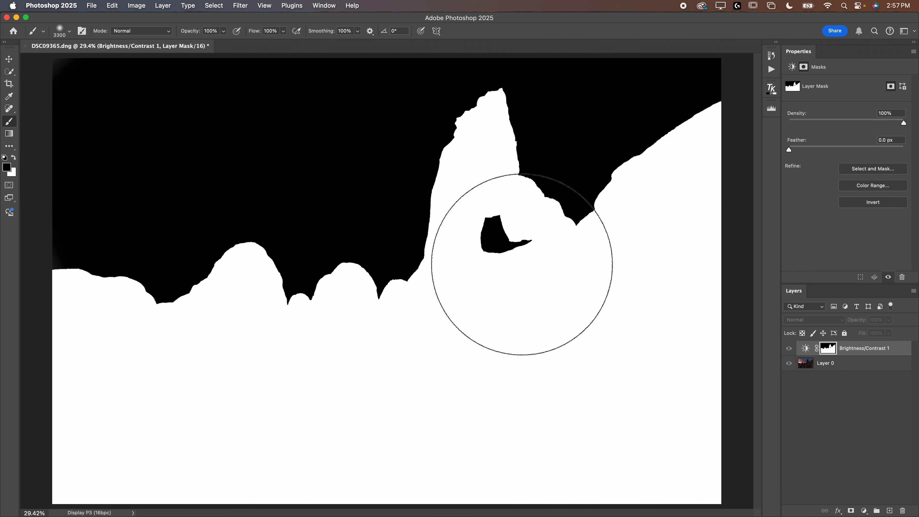
click(798, 350)
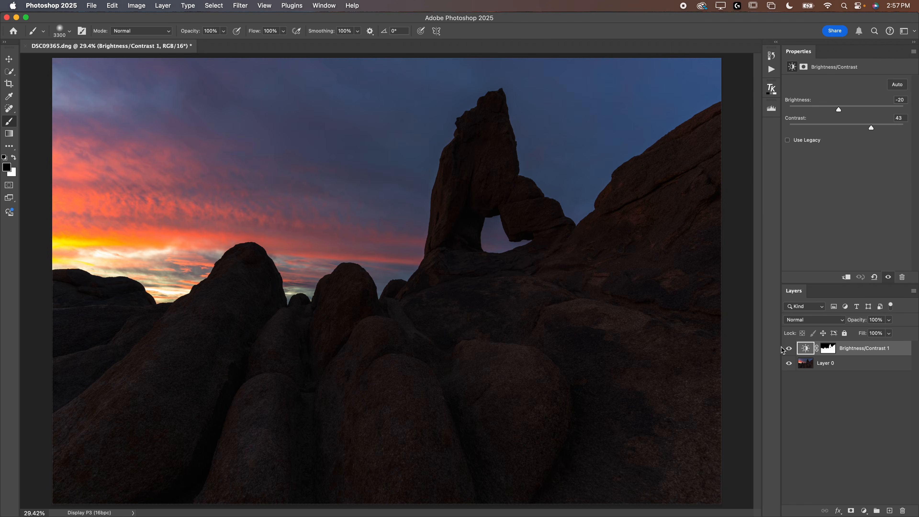
Step: Compare the photo with and without the Brightness/Contrast 1 adjustment, including a closer look around the arch
click(788, 348)
click(790, 348)
click(790, 348)
click(789, 348)
click(789, 349)
click(789, 348)
click(789, 348)
drag(445, 205, 539, 220)
click(790, 348)
click(789, 349)
key(super+0)
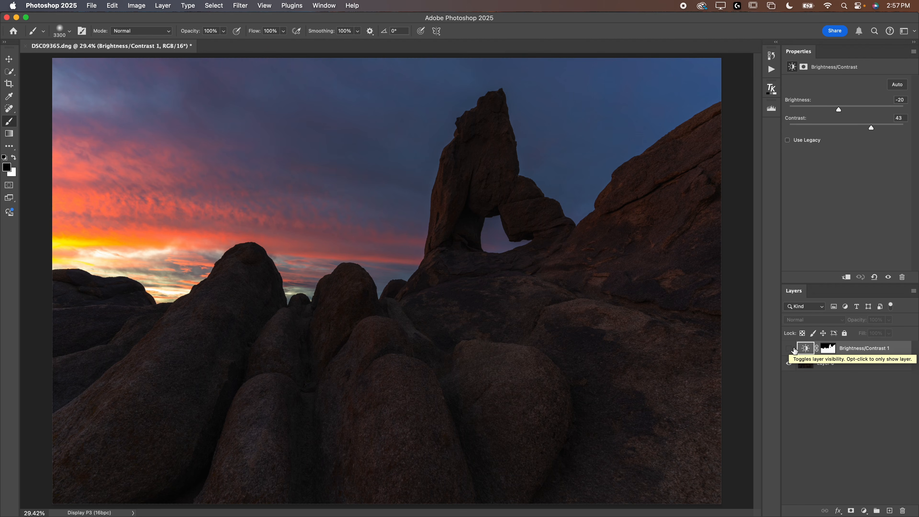
click(789, 348)
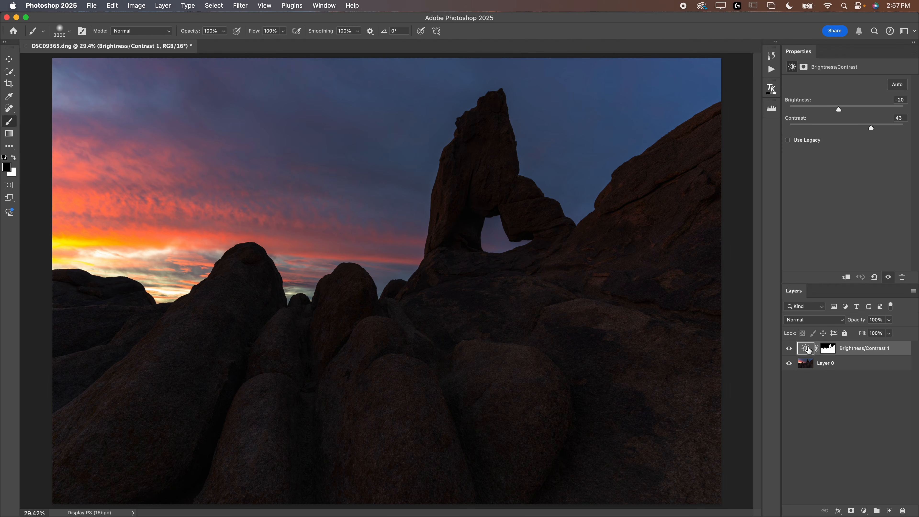
Step: Invert the Brightness/Contrast 1 mask so the adjustment affects only the sky, and inspect the black-and-white mask on its own
click(827, 350)
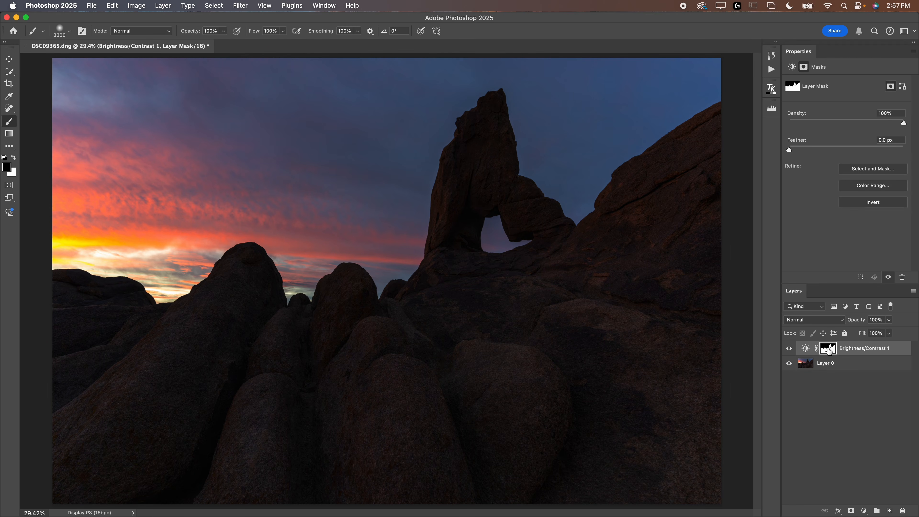
alt+click(829, 349)
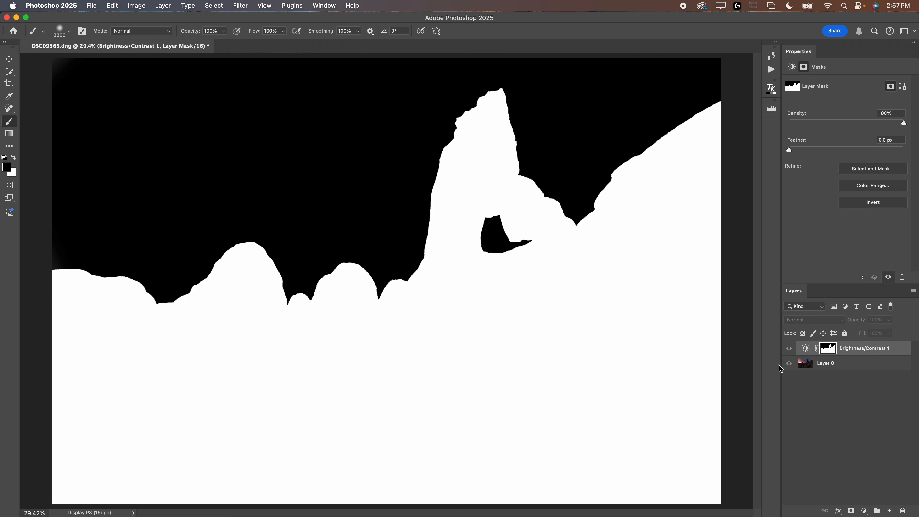
click(806, 349)
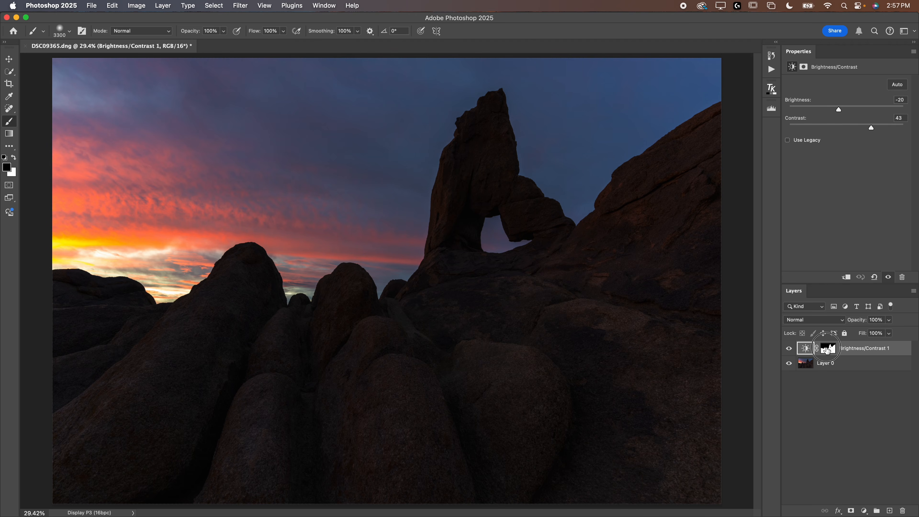
click(828, 349)
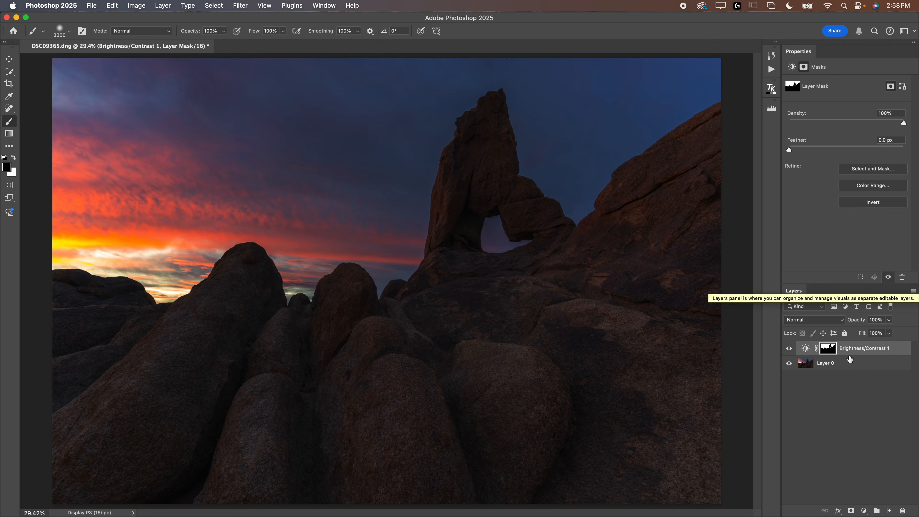
alt+click(829, 349)
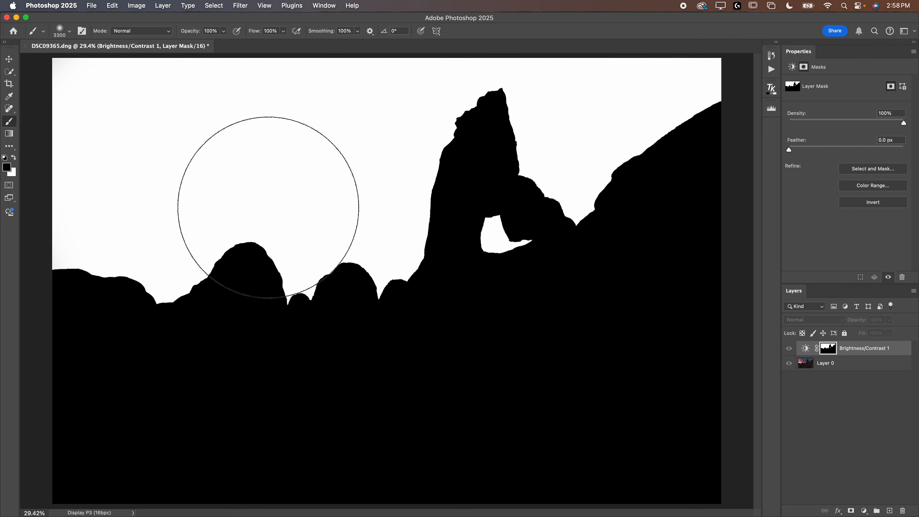
click(804, 348)
Step: Set the sky adjustment's Brightness to -30 and compare the photo with the Brightness/Contrast 1 layer off and on
click(789, 348)
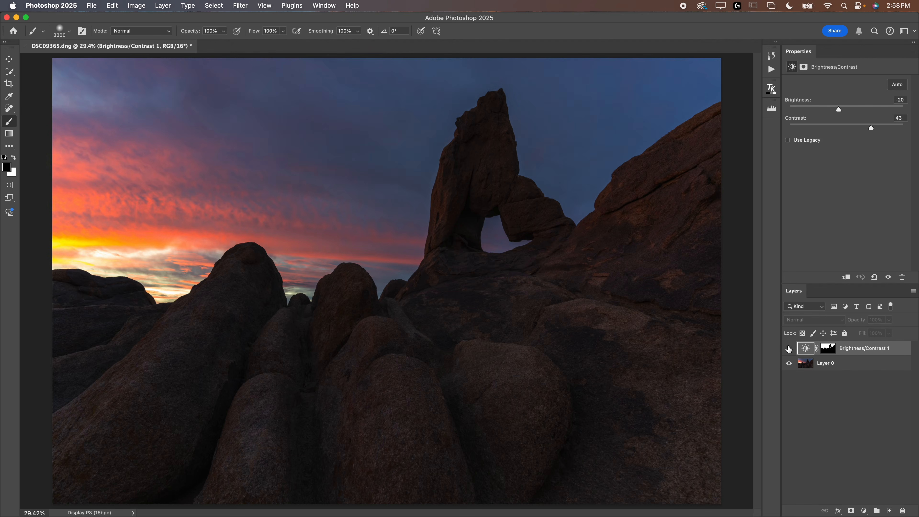
click(788, 348)
click(789, 348)
click(789, 348)
mouse_move(834, 114)
mouse_down()
mouse_move(894, 128)
mouse_move(832, 111)
mouse_move(794, 113)
mouse_move(850, 113)
mouse_move(821, 113)
mouse_move(835, 115)
mouse_up()
click(789, 348)
click(790, 349)
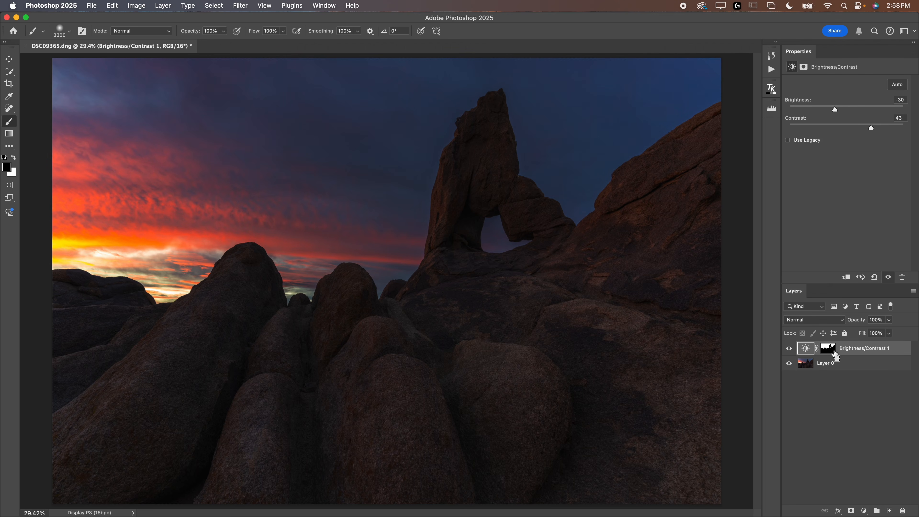
Step: Load the Brightness/Contrast 1 mask as a selection and add a Curves adjustment layer masked by it
super+click(830, 349)
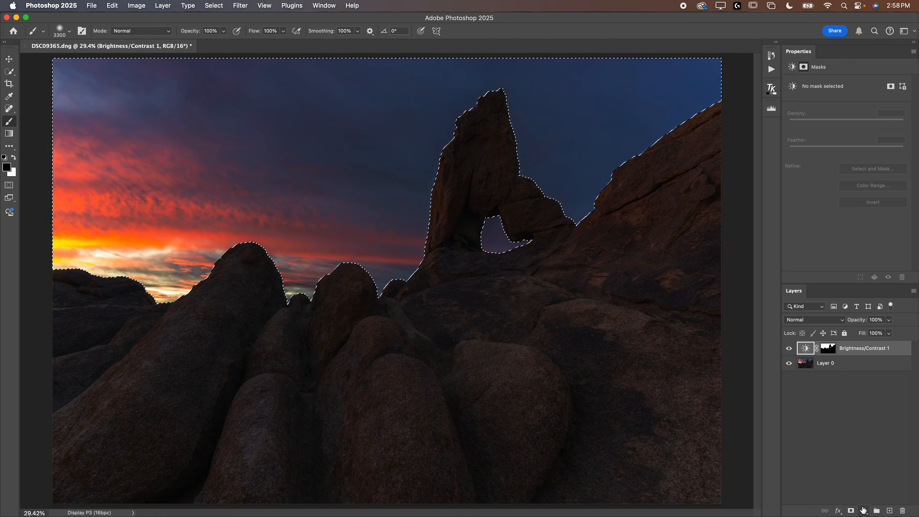
click(863, 511)
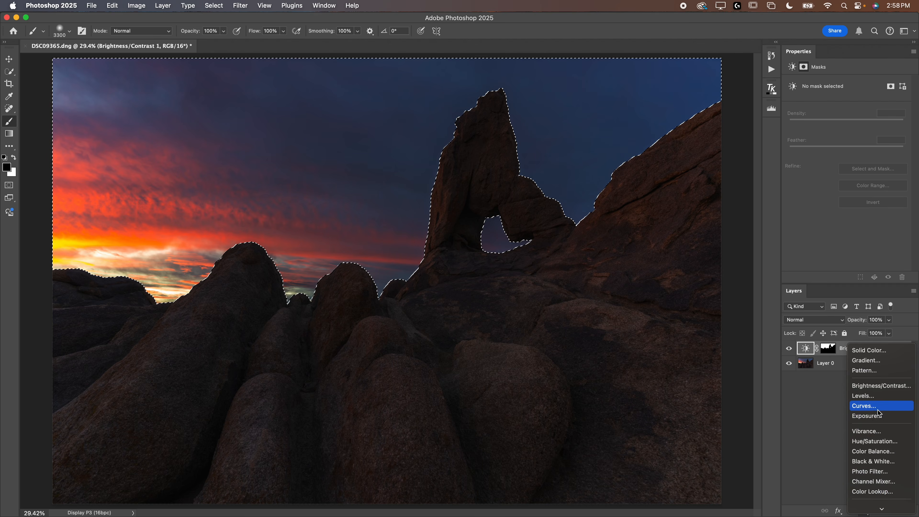
click(878, 406)
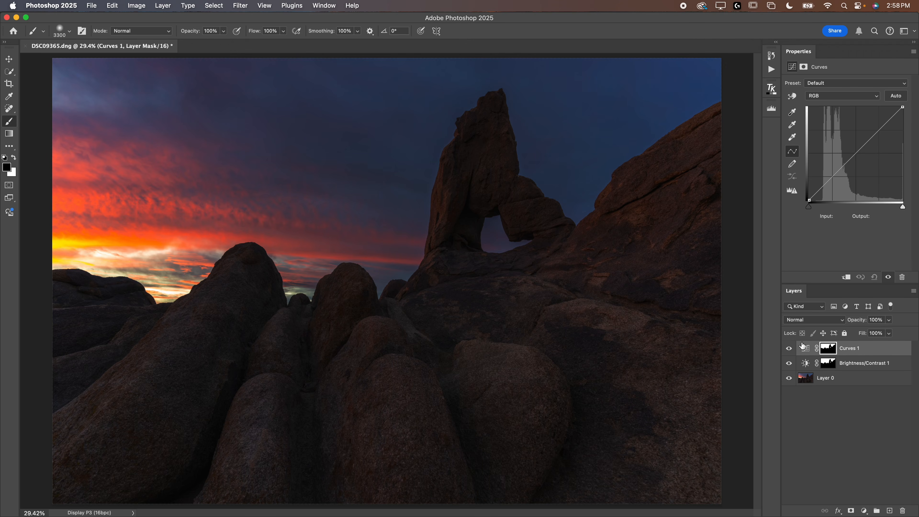
Step: Invert the Curves 1 layer mask so it targets the rocks, and display the layer's curve settings
click(828, 348)
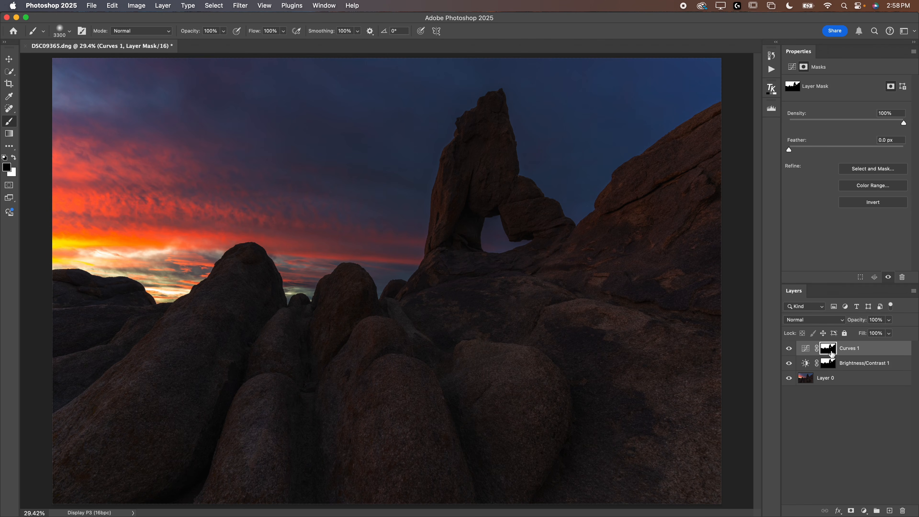
drag(831, 355, 831, 353)
click(805, 348)
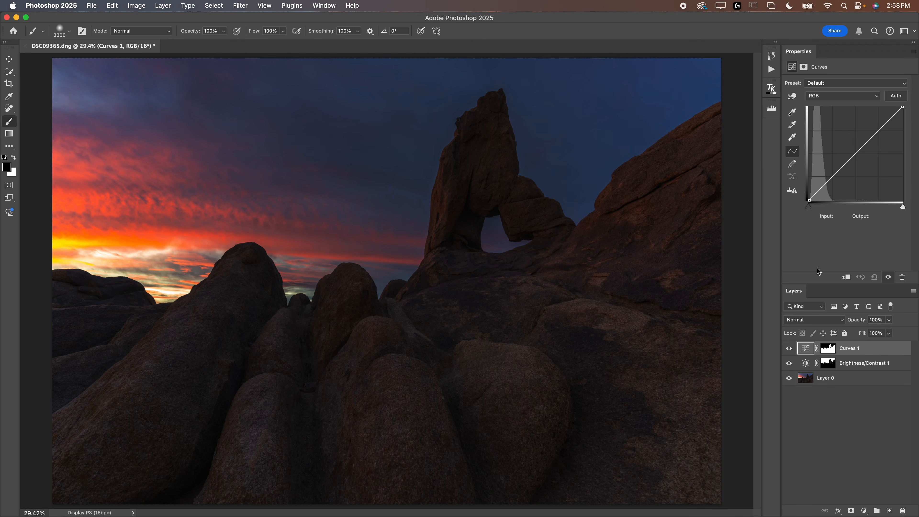
Step: Slightly raise the curve's black point, set points at input 18/output 20 and input 120/output 113, and compare with Curves 1 off and on
click(821, 186)
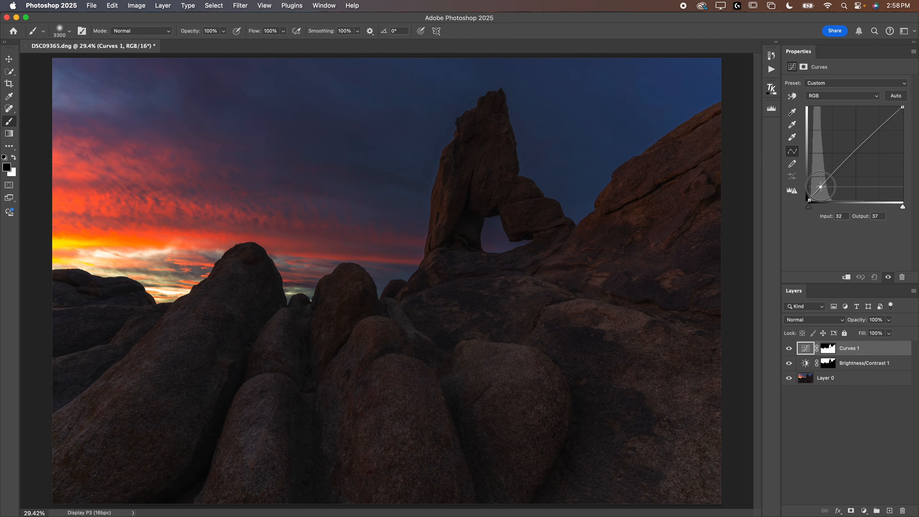
drag(809, 199, 809, 196)
click(815, 193)
drag(814, 193, 815, 193)
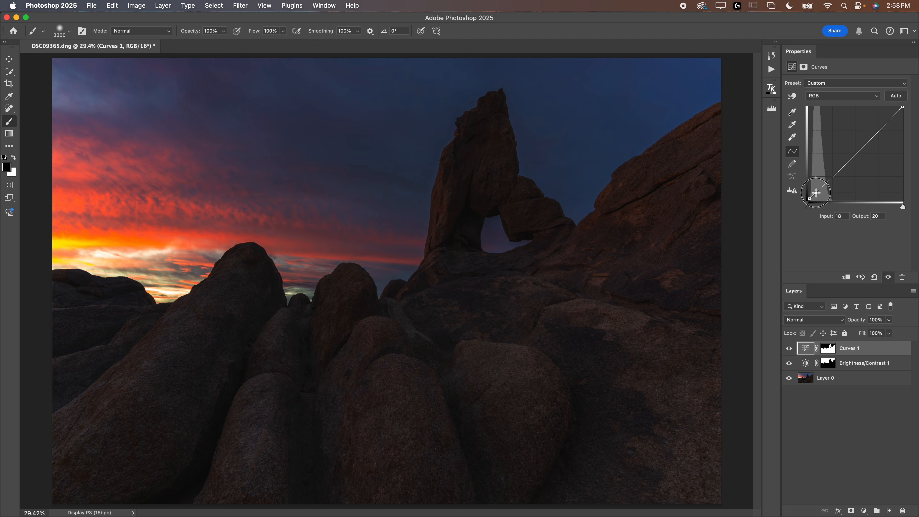
click(853, 153)
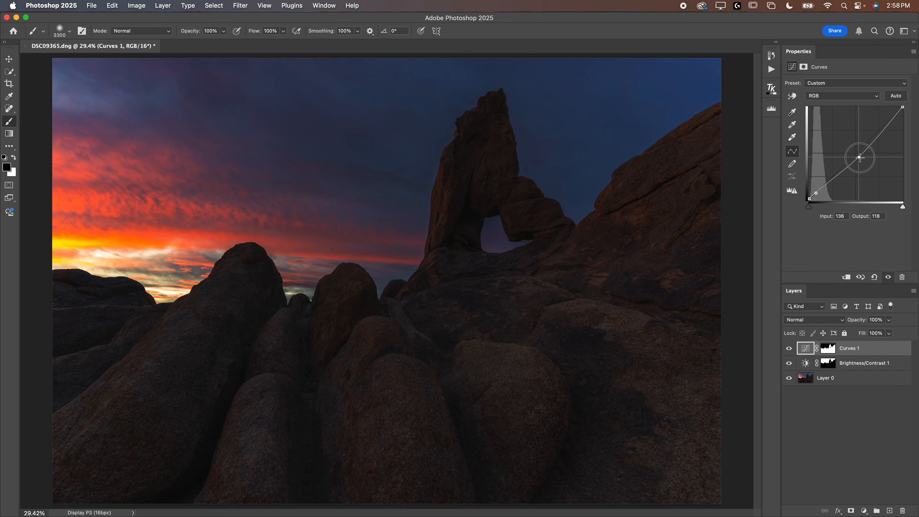
drag(851, 154, 853, 160)
click(790, 348)
click(790, 348)
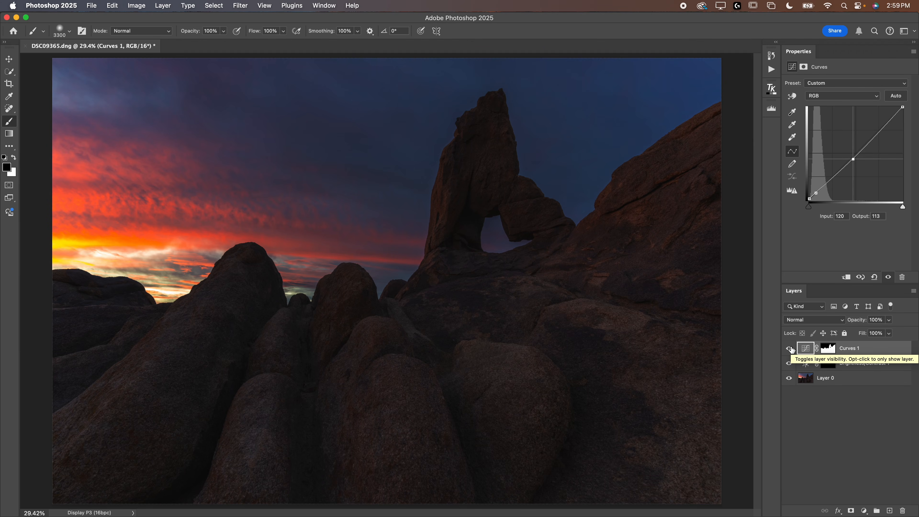
Step: Add a second Brightness/Contrast adjustment layer above Curves 1, set its Brightness to -101, and activate the Gradient tool
click(828, 347)
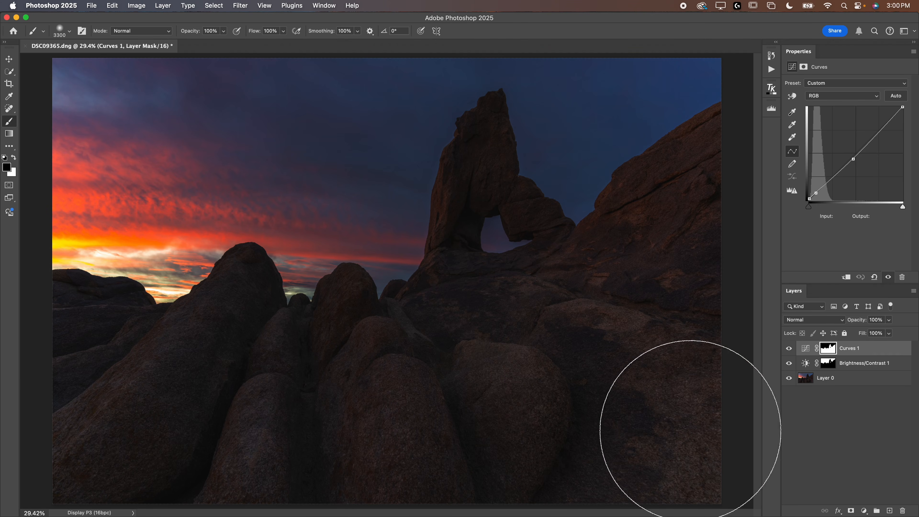
click(864, 510)
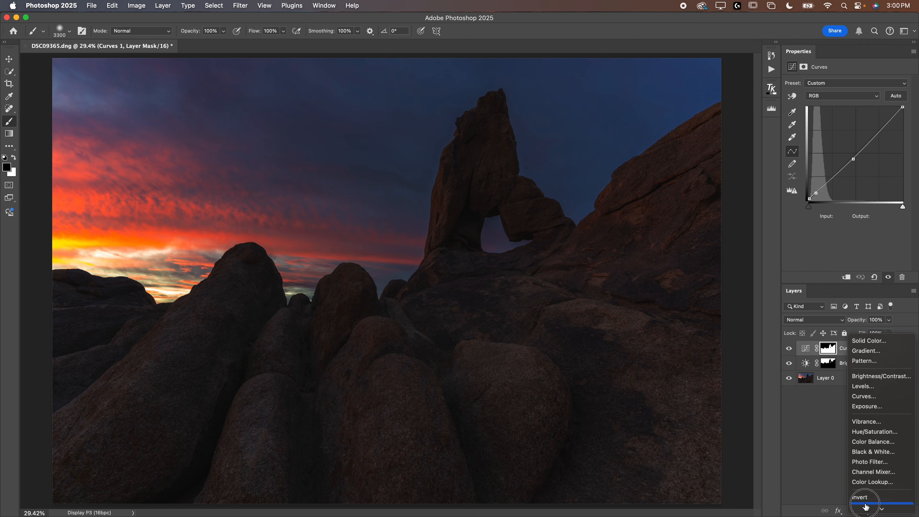
click(873, 366)
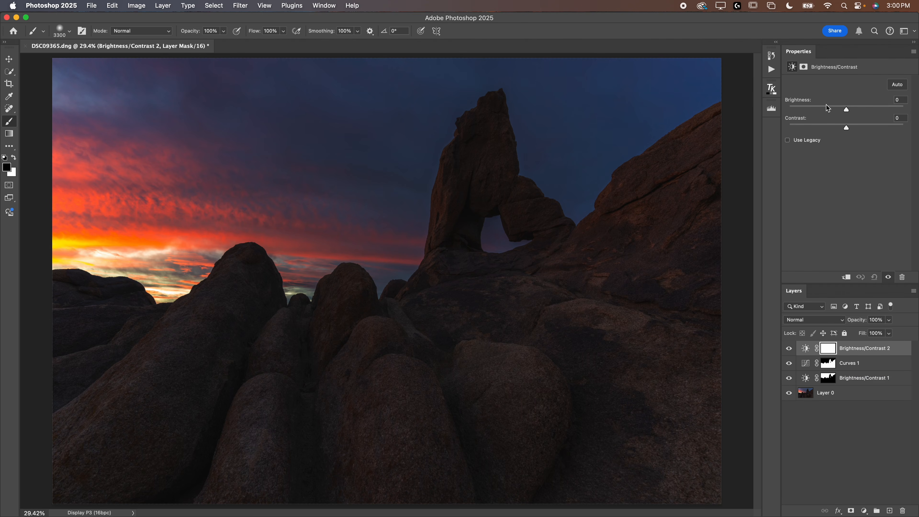
drag(827, 111, 807, 110)
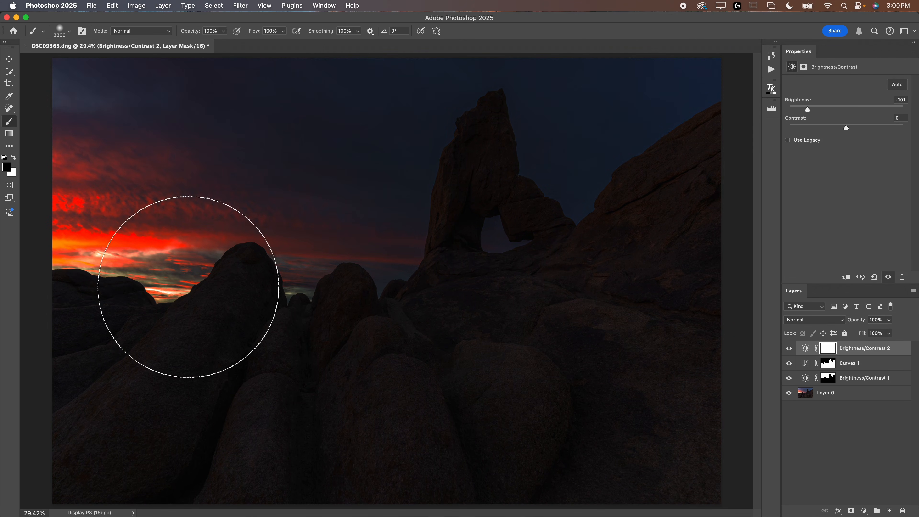
click(9, 134)
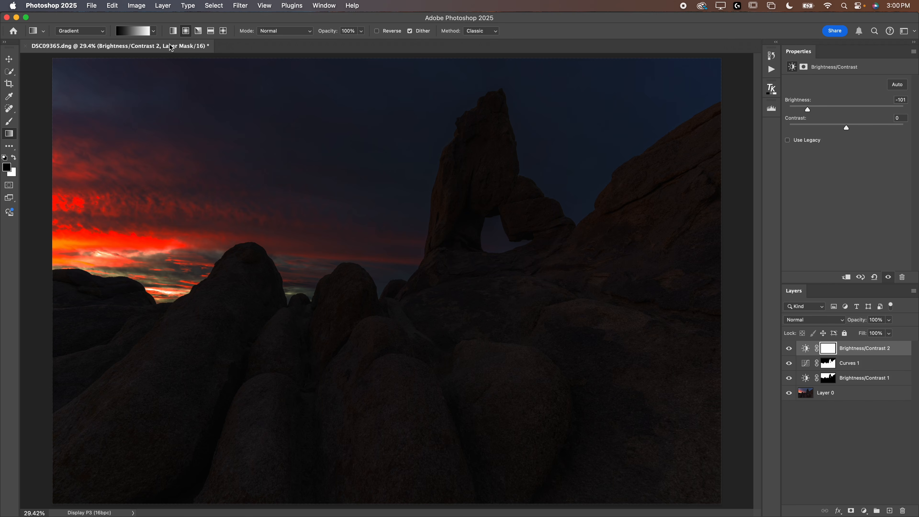
Step: Draw a linear black-to-white gradient on the Brightness/Contrast 2 mask, running vertically from the mid-foreground rocks to just below the image's lower edge
click(173, 32)
drag(388, 430, 388, 496)
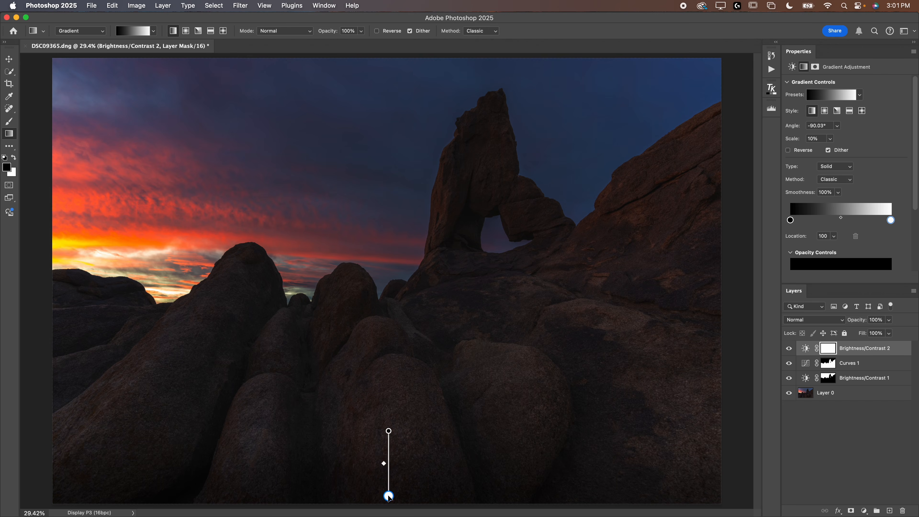
drag(388, 430, 388, 312)
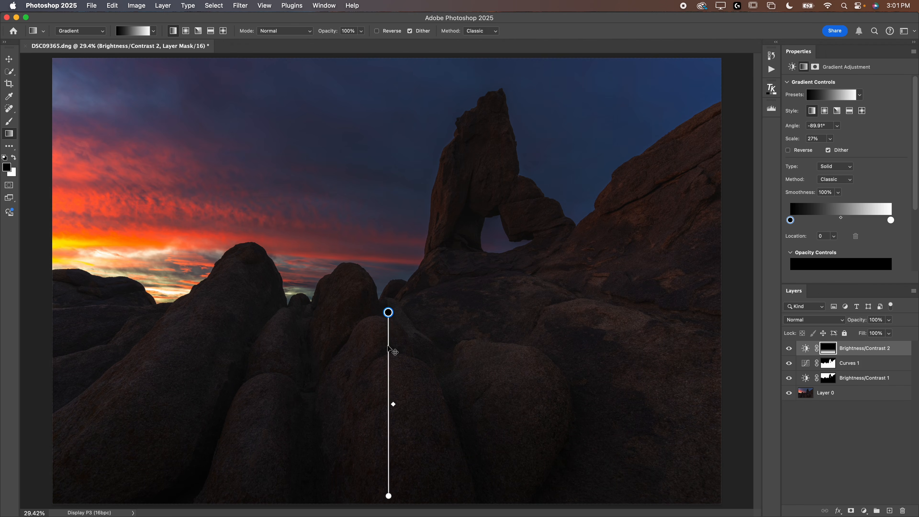
key(super+minus)
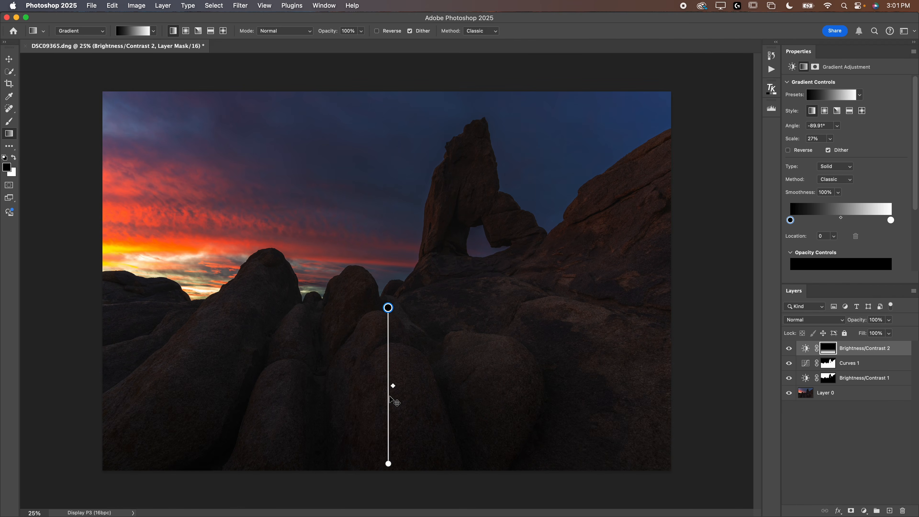
key(super+minus)
drag(389, 367, 391, 389)
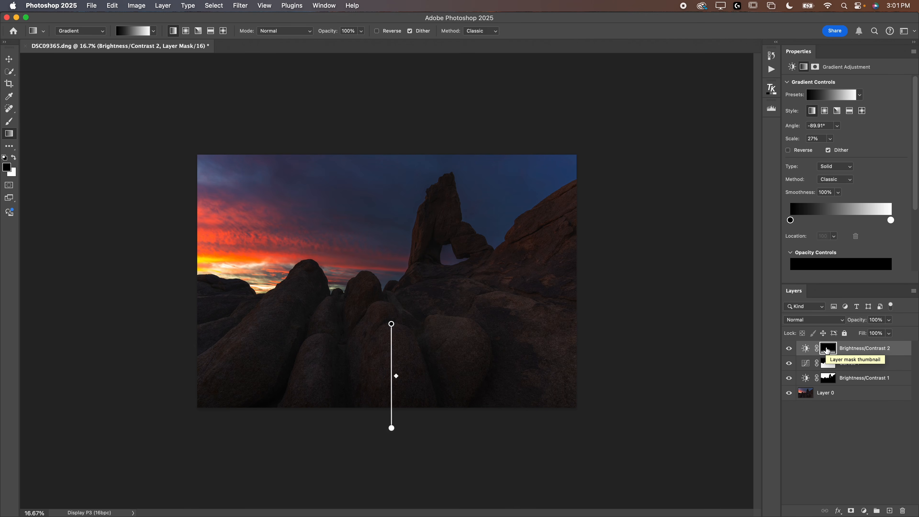
Step: View the Brightness/Contrast 2 mask on its own and shift the gradient's midpoint down towards its white end
alt+click(826, 349)
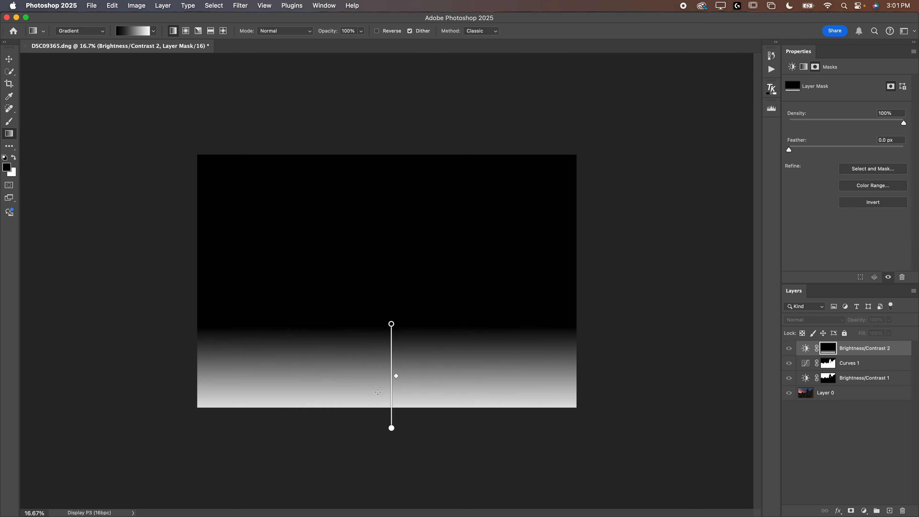
drag(396, 377, 398, 399)
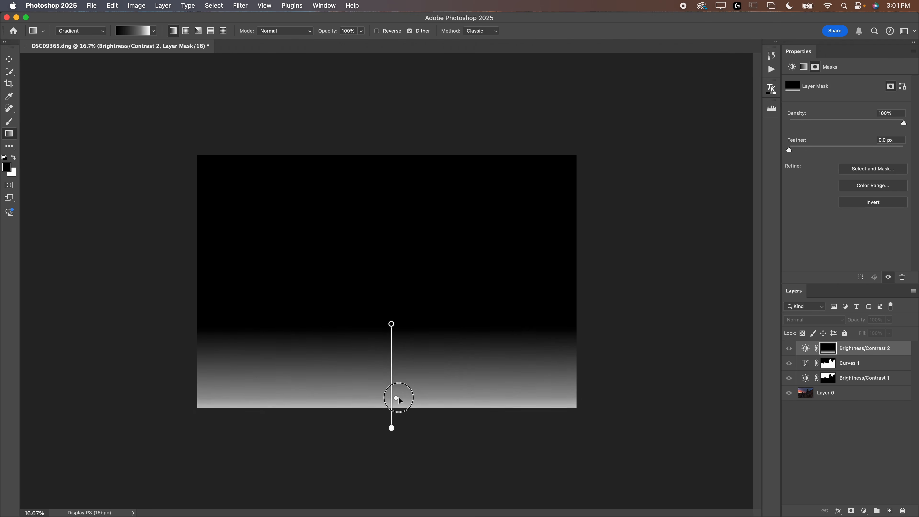
click(806, 349)
Step: Compare the image with the Brightness/Contrast 2 layer hidden and shown
click(786, 349)
click(785, 349)
click(785, 349)
click(785, 349)
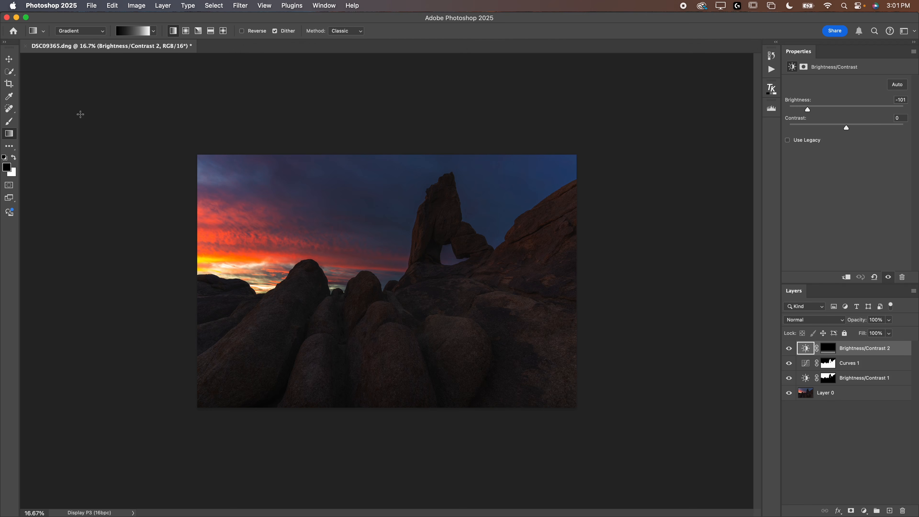
Step: Try an elliptical selection around the sunset on a new blank layer with a layer mask, and deselect it
click(9, 72)
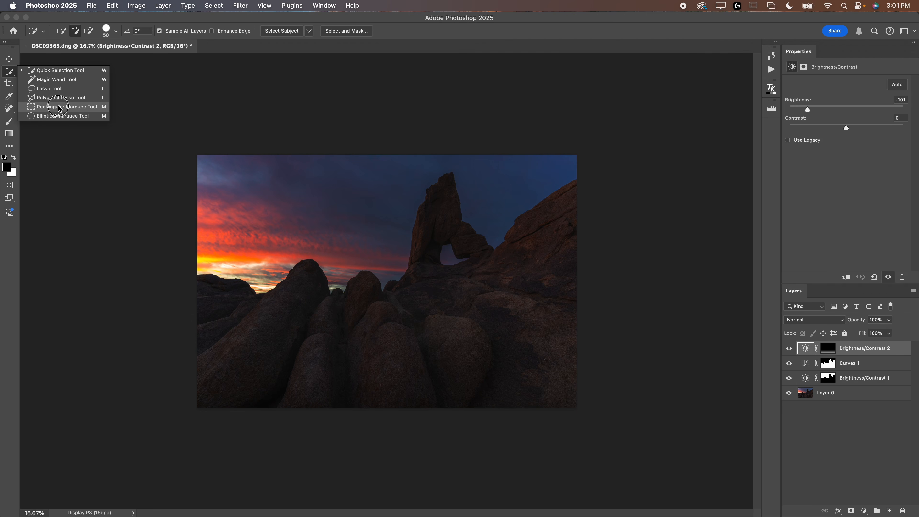
click(64, 117)
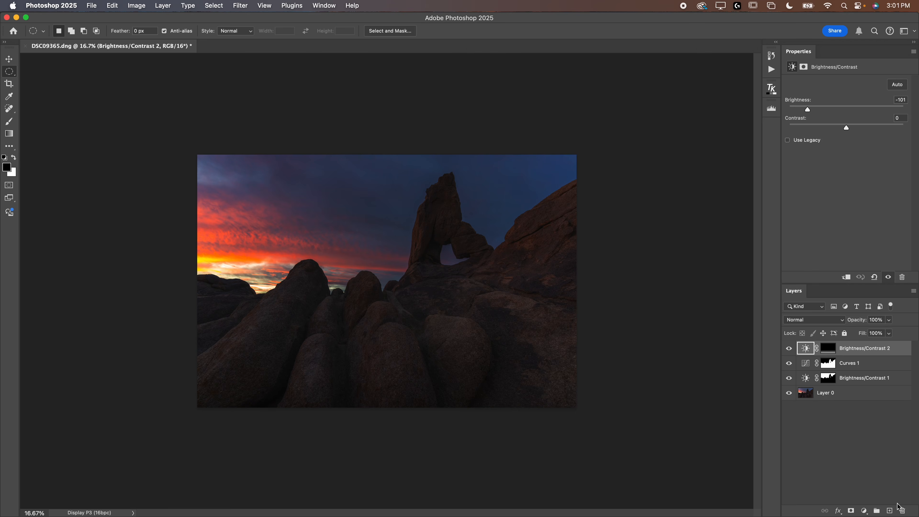
click(889, 510)
click(851, 511)
drag(207, 233, 302, 278)
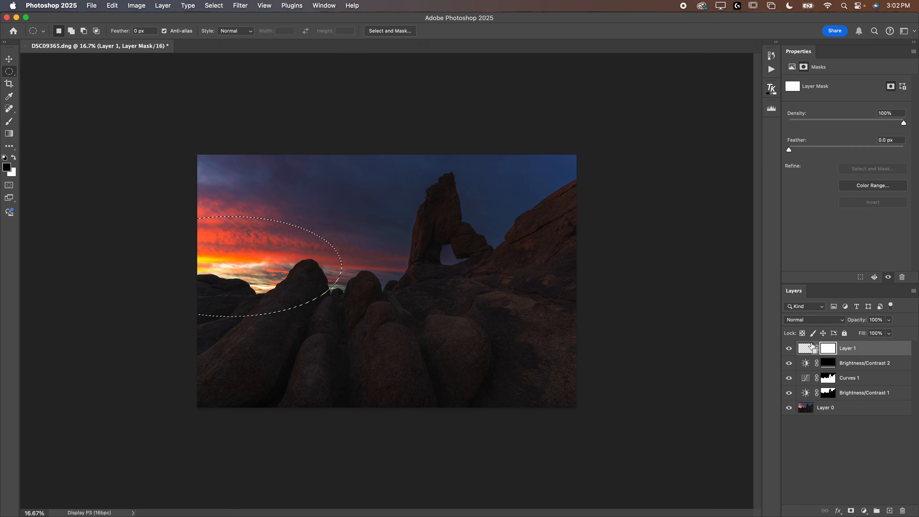
key(super+d)
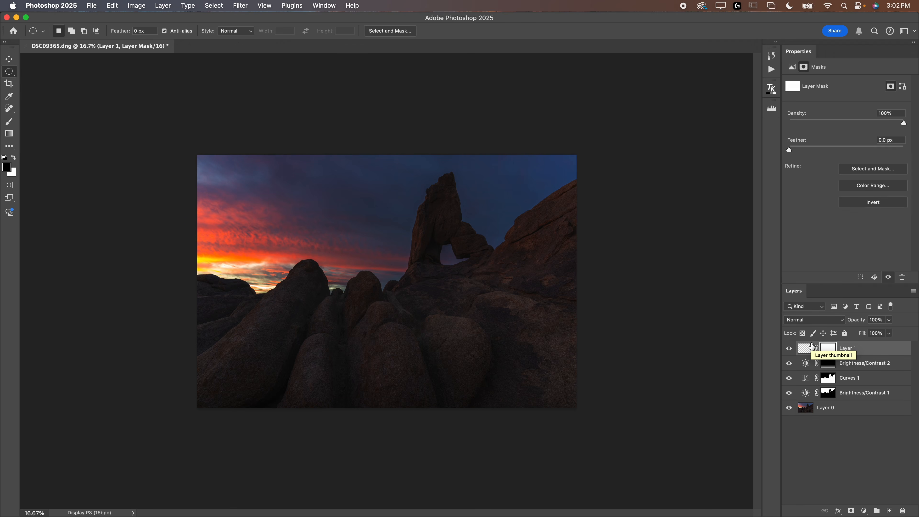
Step: Undo the elliptical selection, the layer mask and the new blank layer
key(super+z)
key(super+z)
click(857, 351)
key(super+z)
key(super+z)
key(super+z)
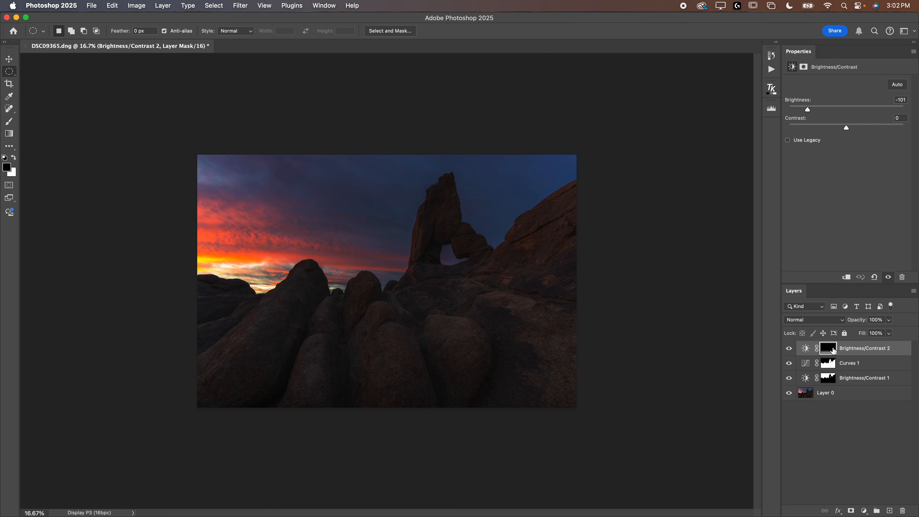
Step: Add a Curves adjustment layer above Brightness/Contrast 2
click(807, 350)
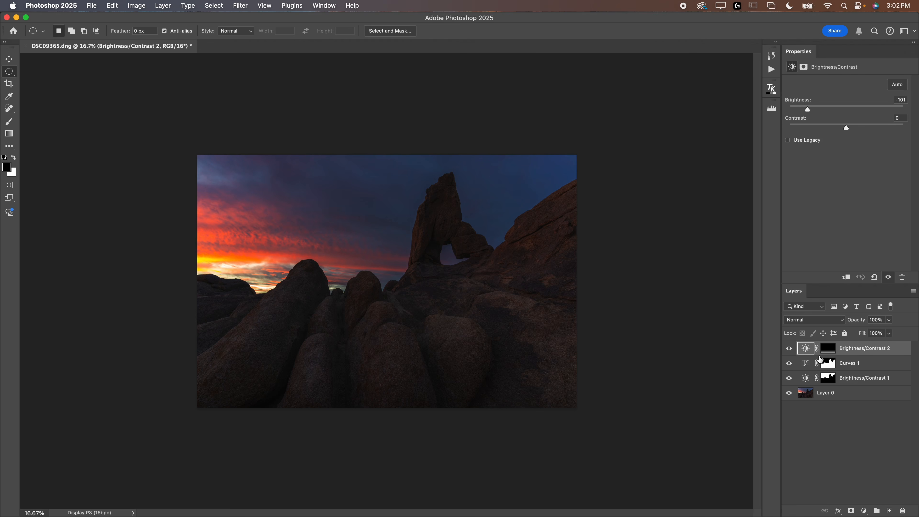
click(864, 510)
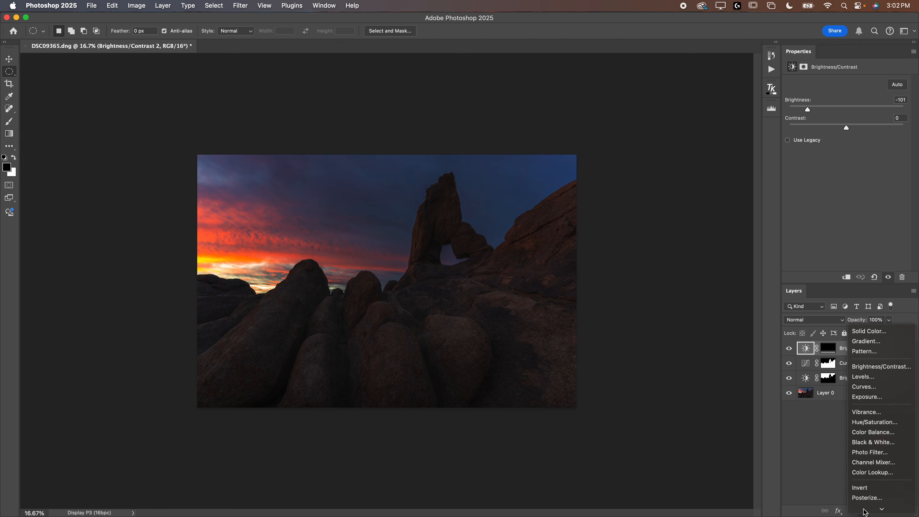
click(864, 367)
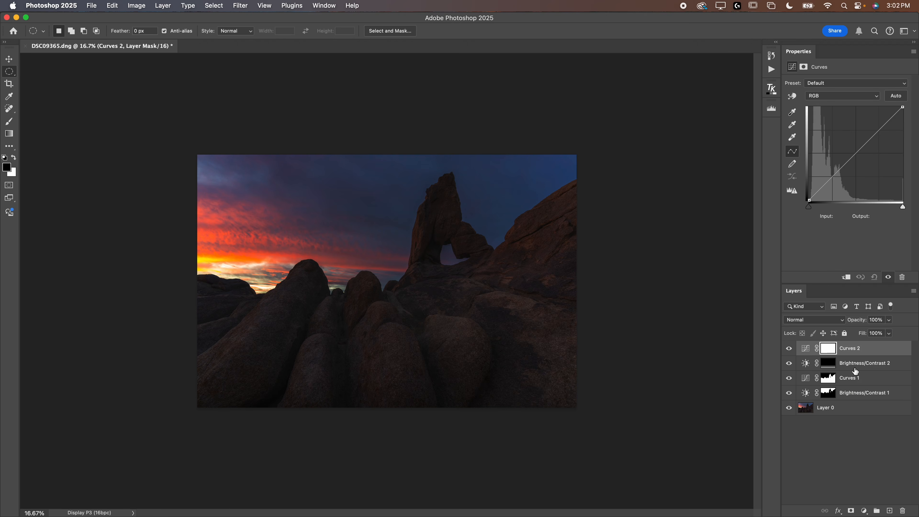
Step: Open Color Range for the Curves 2 mask and base the selection on Highlights
click(224, 4)
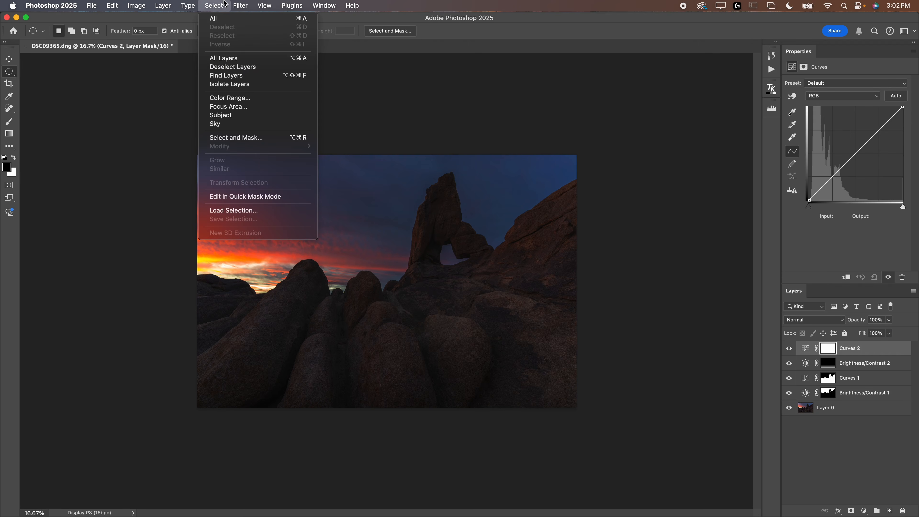
click(252, 97)
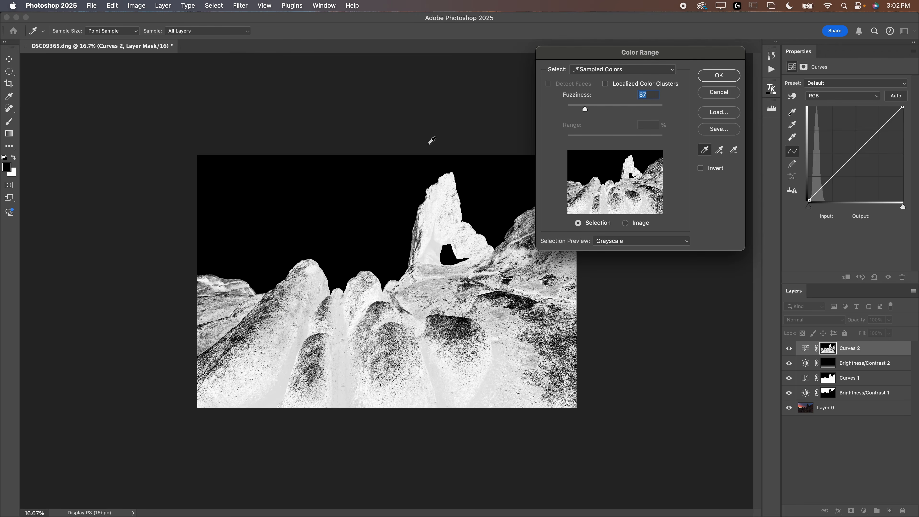
drag(616, 56, 667, 139)
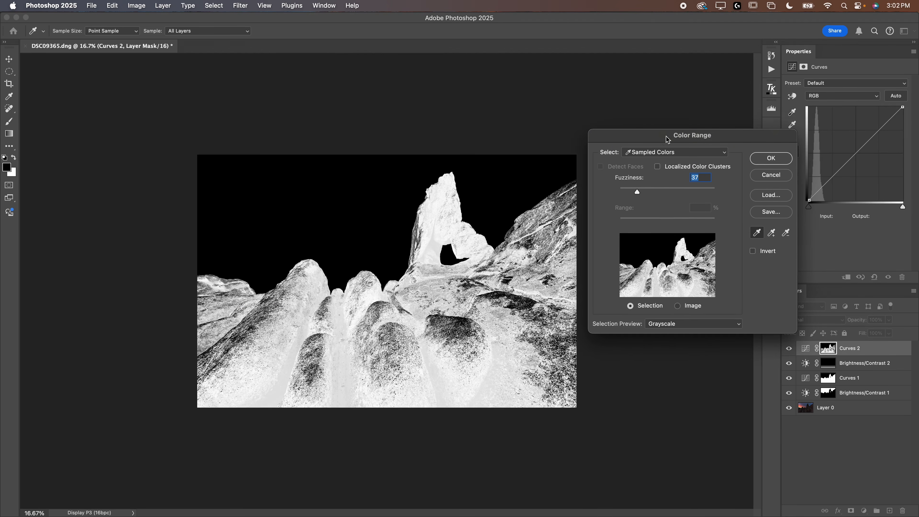
click(654, 154)
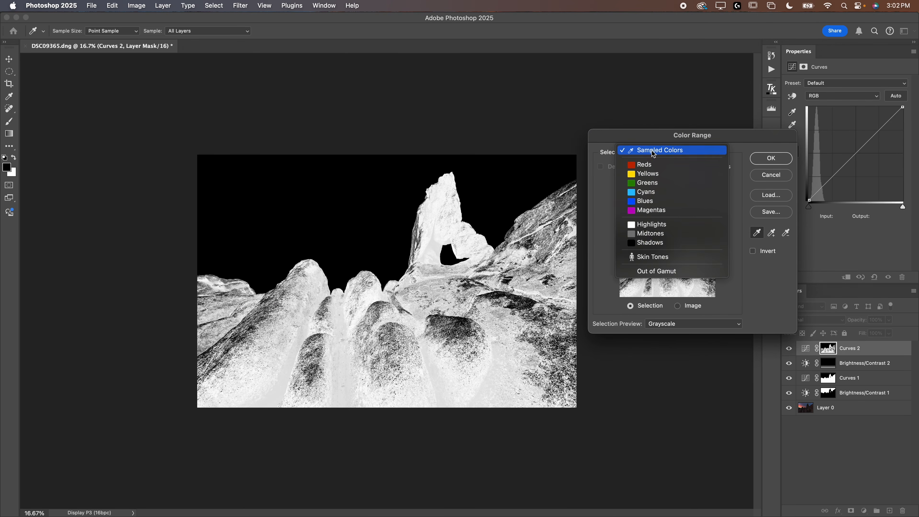
click(651, 224)
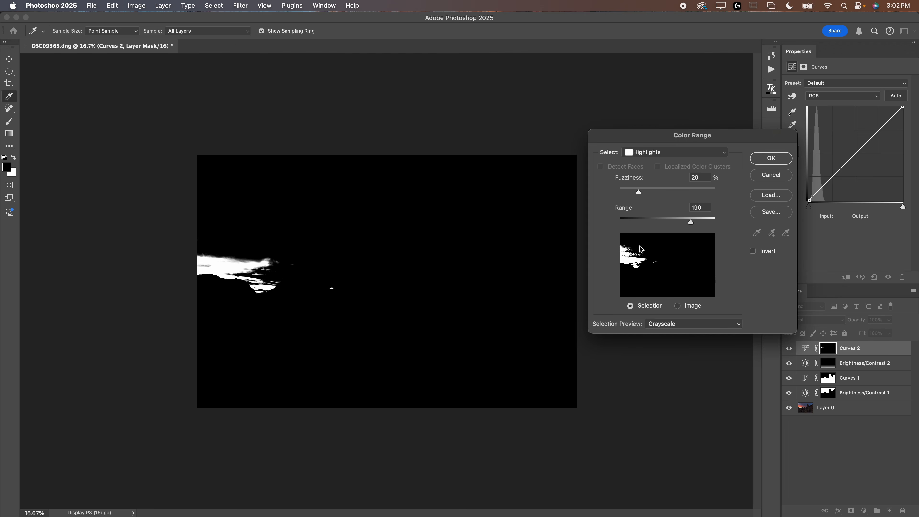
Step: Try several Highlights tolerances, settle on Fuzziness 100% and Range 210, and apply the selection to the Curves 2 mask
drag(639, 192, 667, 193)
drag(693, 221, 660, 227)
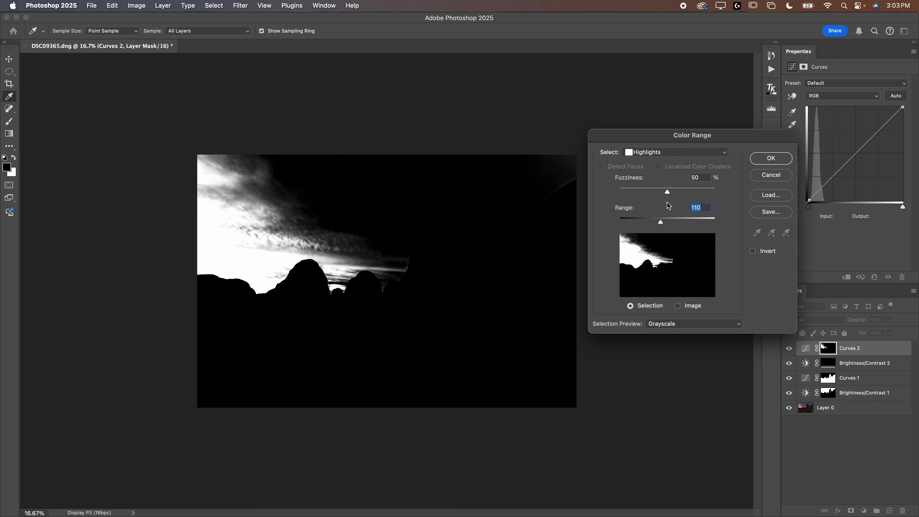
drag(667, 192, 714, 192)
drag(660, 223, 691, 226)
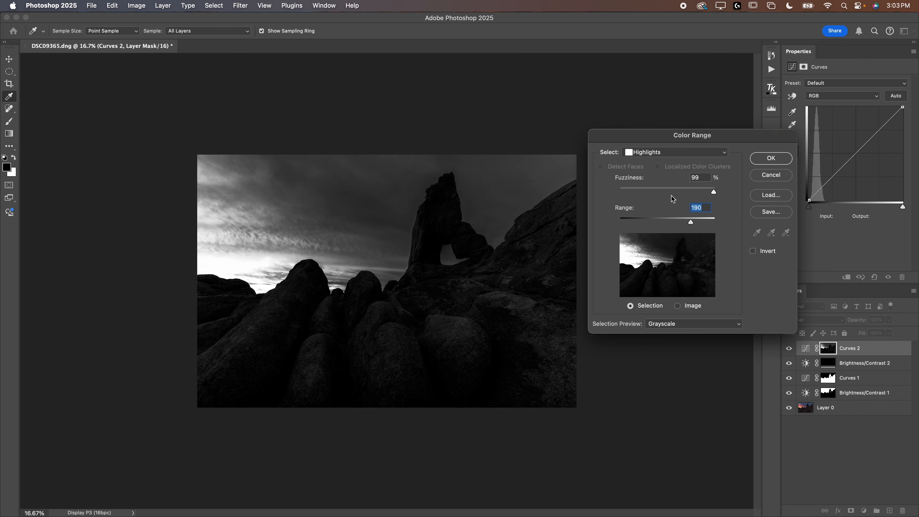
drag(714, 191, 719, 191)
drag(691, 223, 714, 221)
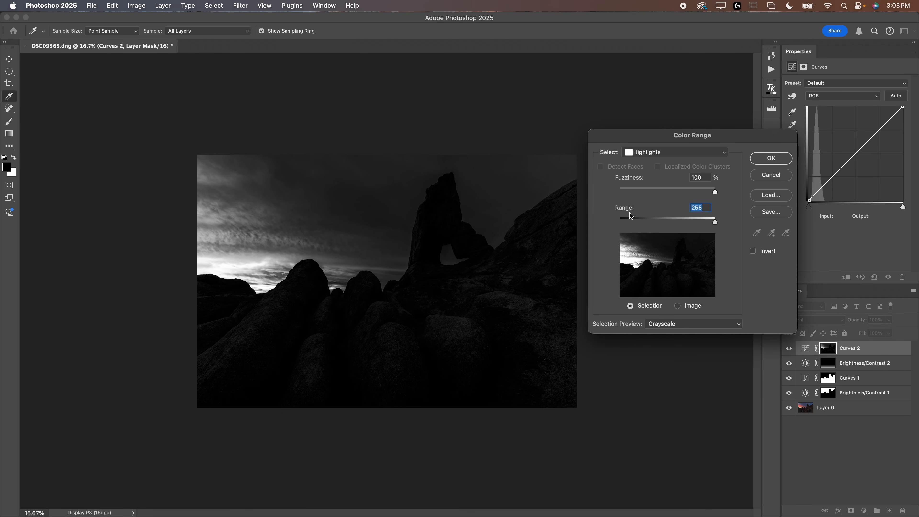
drag(632, 218, 699, 225)
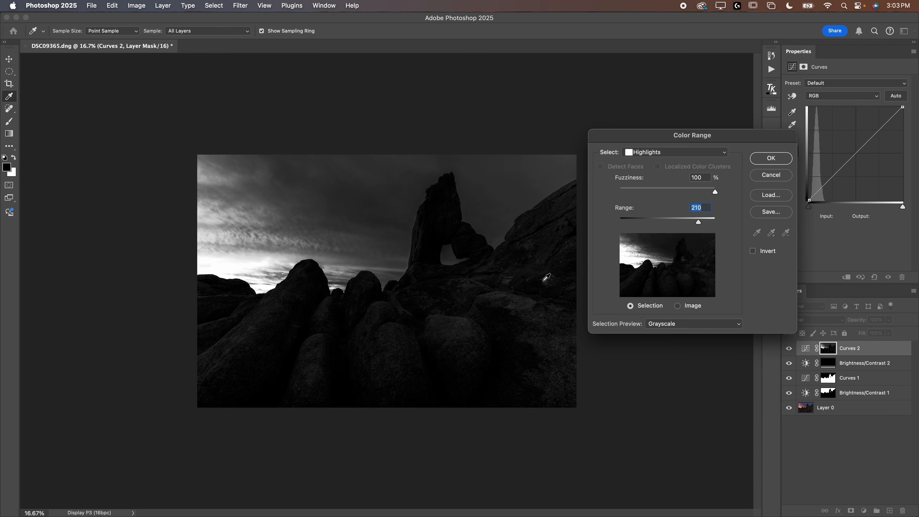
click(769, 158)
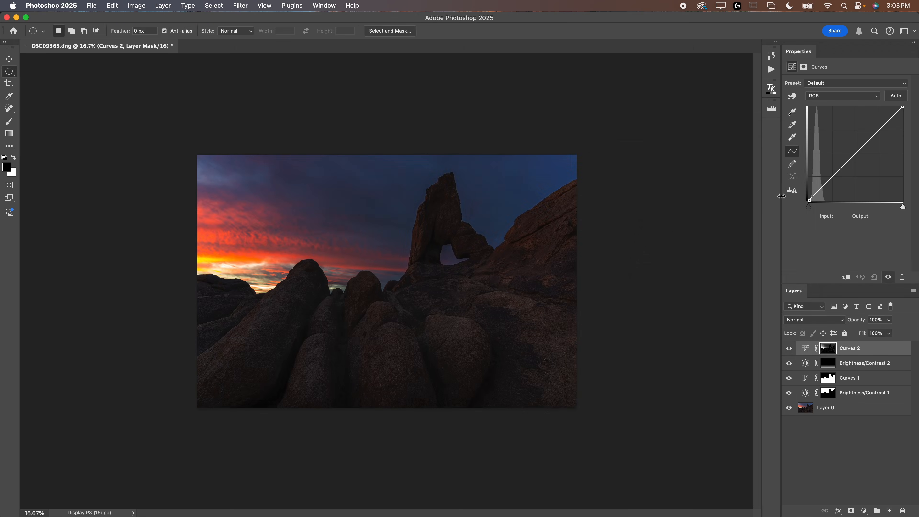
Step: Brighten the highlights with a Curves 2 point at input 97, output 126, checking the layer mask along the way
click(806, 348)
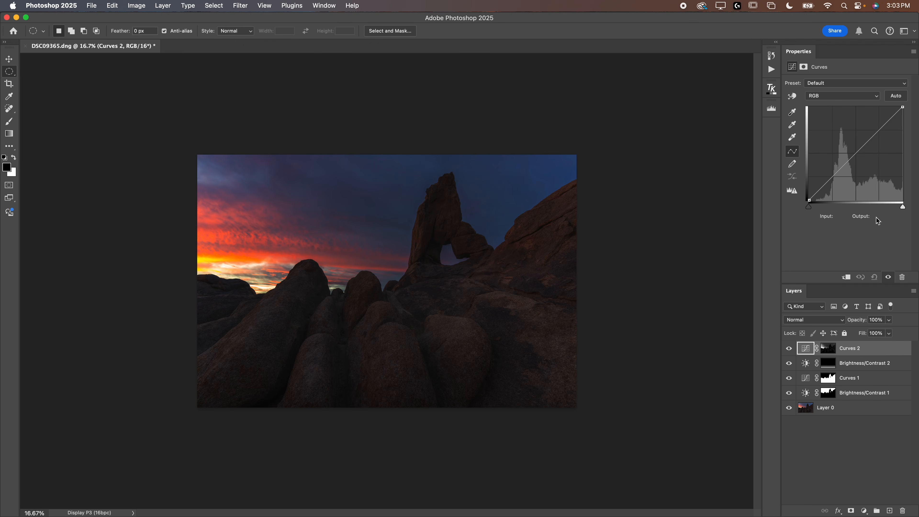
mouse_move(855, 152)
mouse_down()
mouse_move(856, 142)
mouse_move(857, 155)
mouse_move(844, 156)
mouse_up()
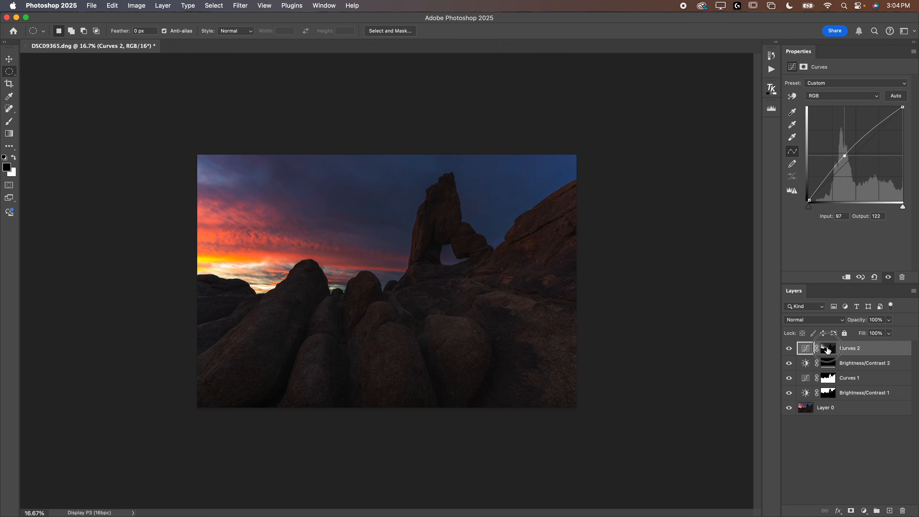
alt+click(828, 349)
click(811, 350)
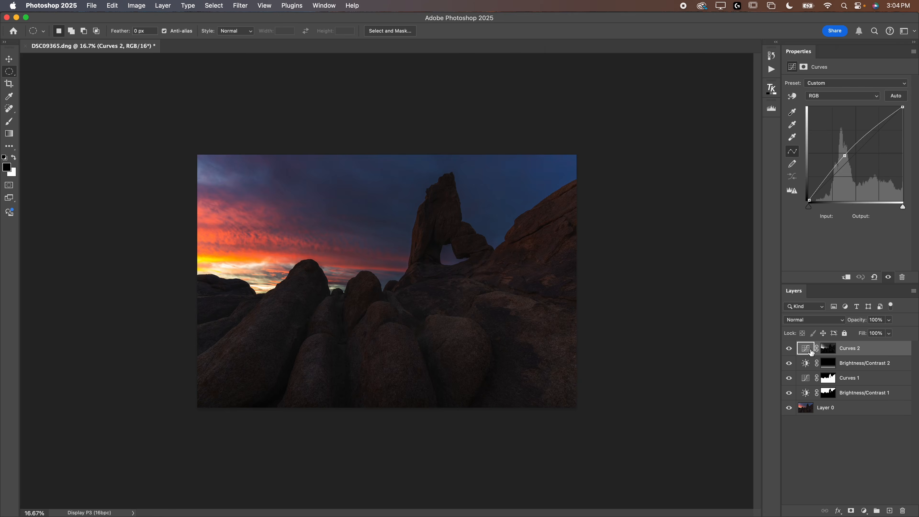
drag(844, 157, 845, 154)
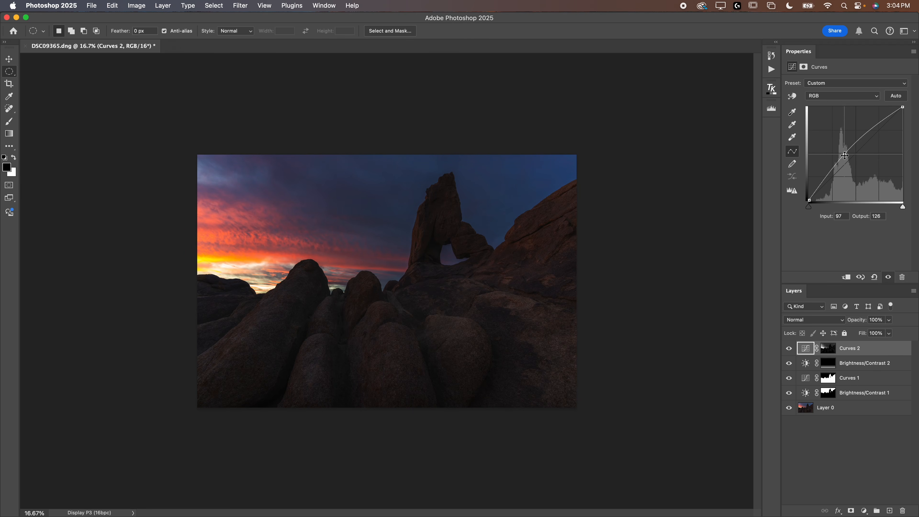
Step: Add a Curves adjustment layer above Curves 2 and base its mask's Color Range selection on Shadows
click(864, 510)
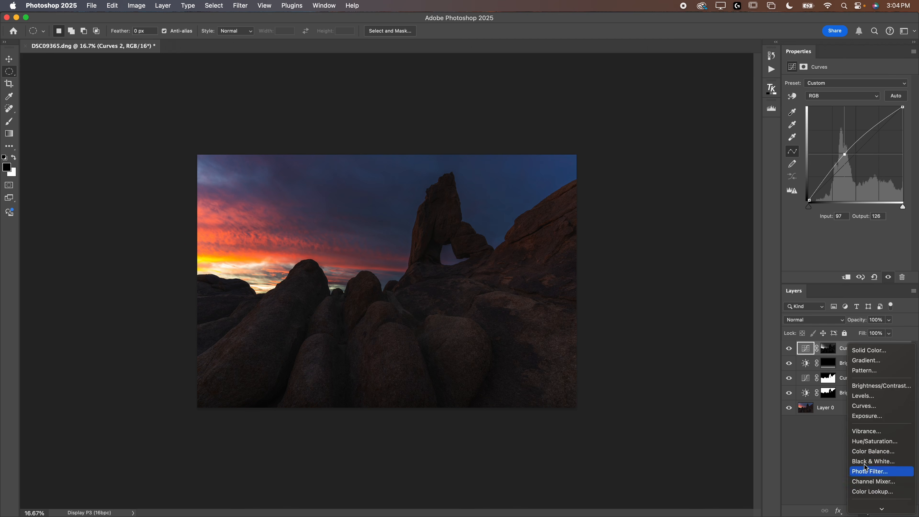
click(864, 406)
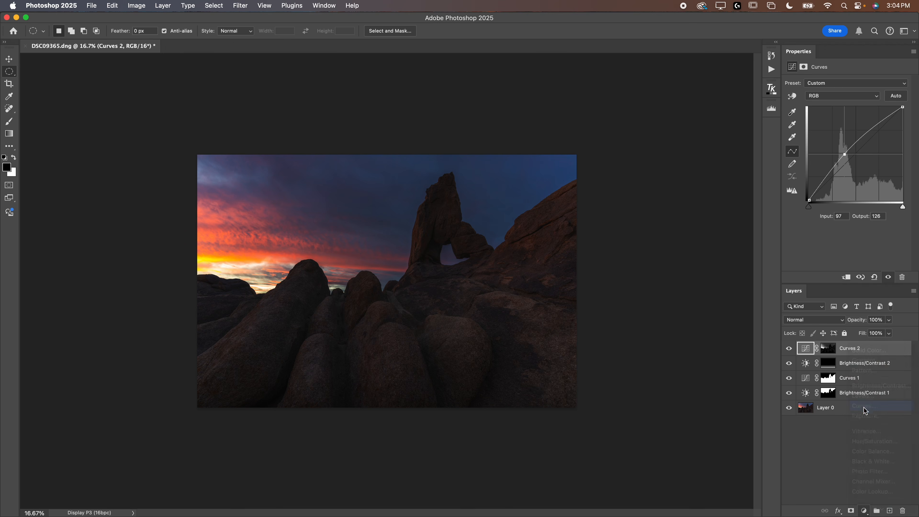
click(220, 6)
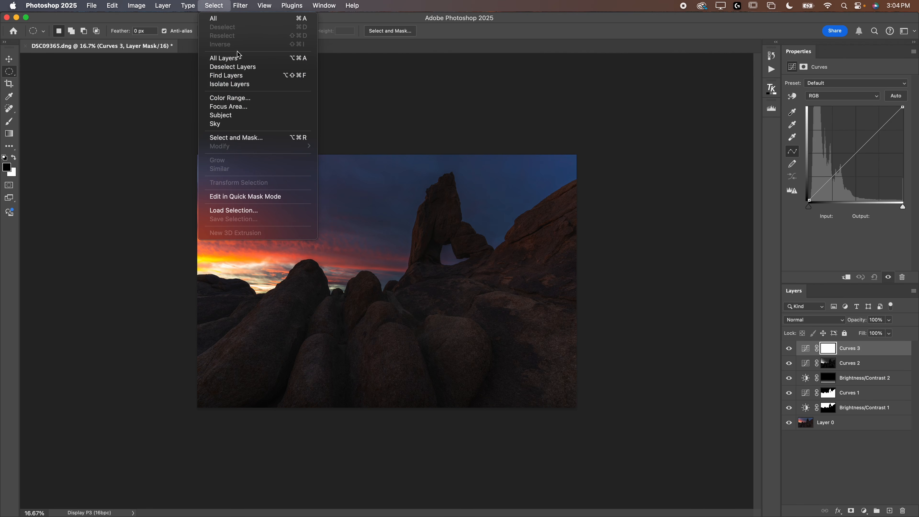
click(238, 101)
click(630, 158)
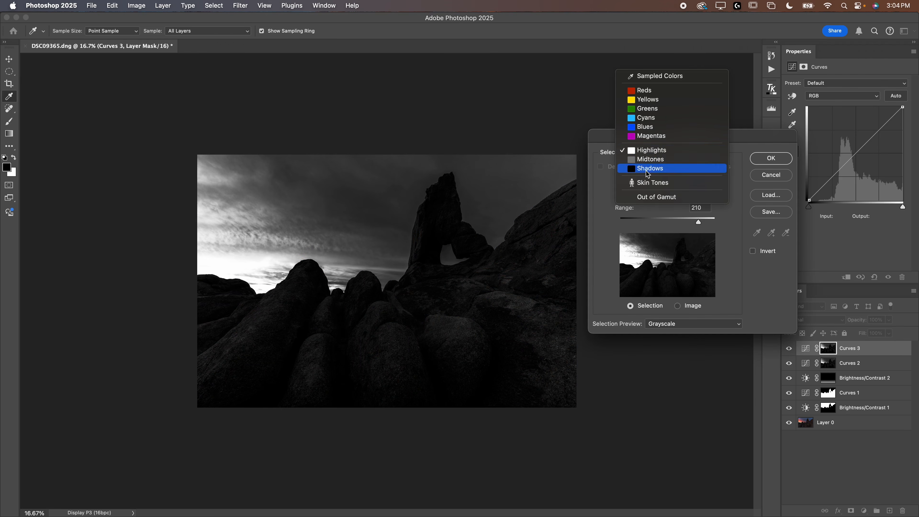
click(649, 180)
Step: Set the Shadows selection to Fuzziness 25% and Range 0, and apply it to the Curves 3 mask
drag(688, 188, 773, 196)
drag(647, 222, 620, 221)
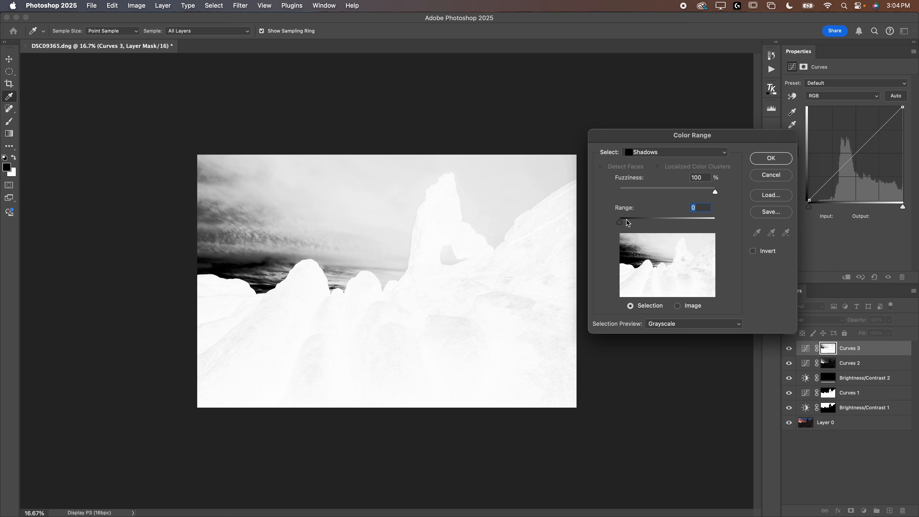
drag(705, 191, 643, 196)
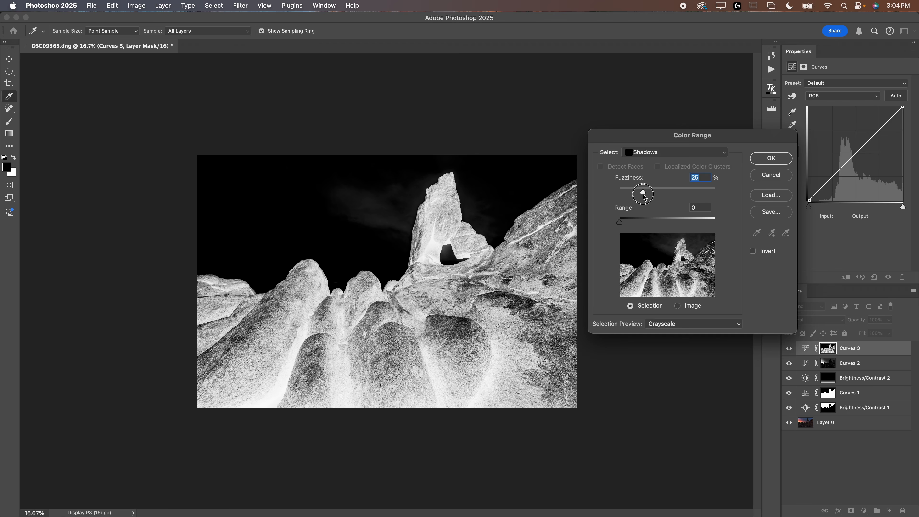
click(768, 158)
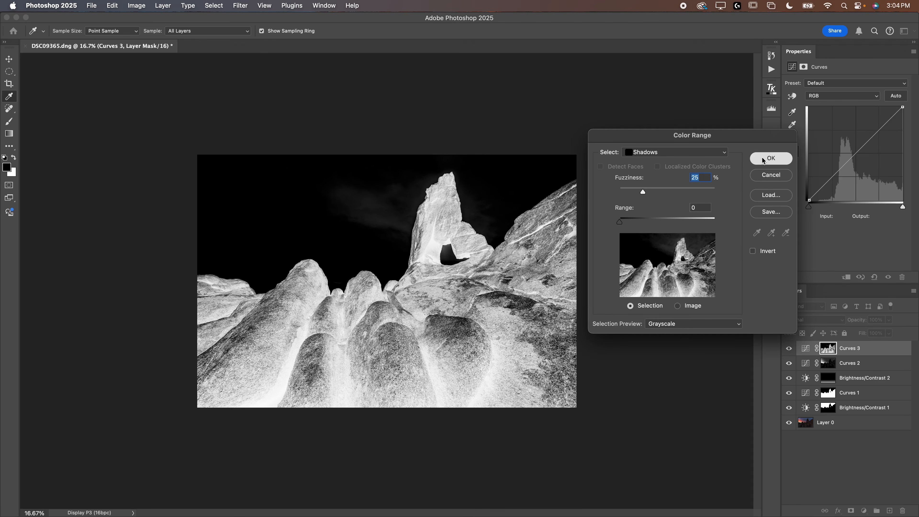
Step: Brighten the shadows with a Curves 3 point at input 31, output 39, and review the masks of the Curves layers
click(806, 348)
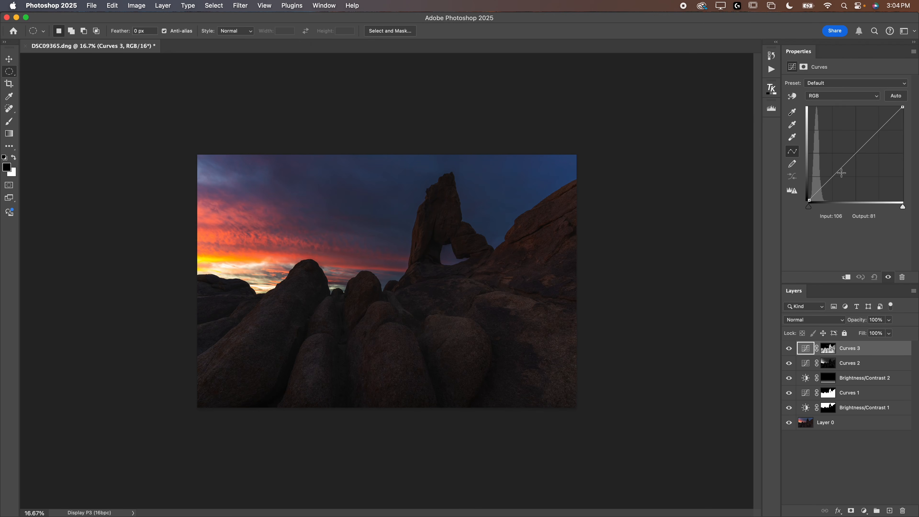
drag(837, 172, 820, 186)
key(super+equal)
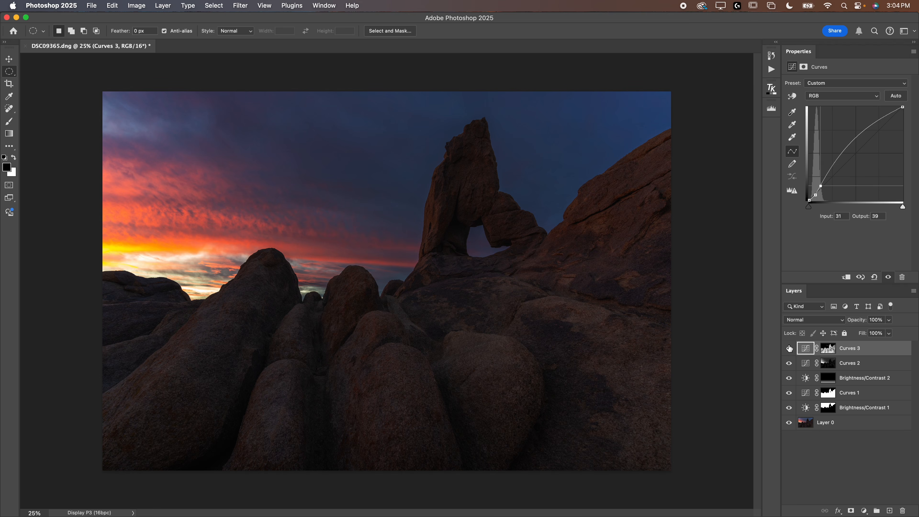
click(828, 363)
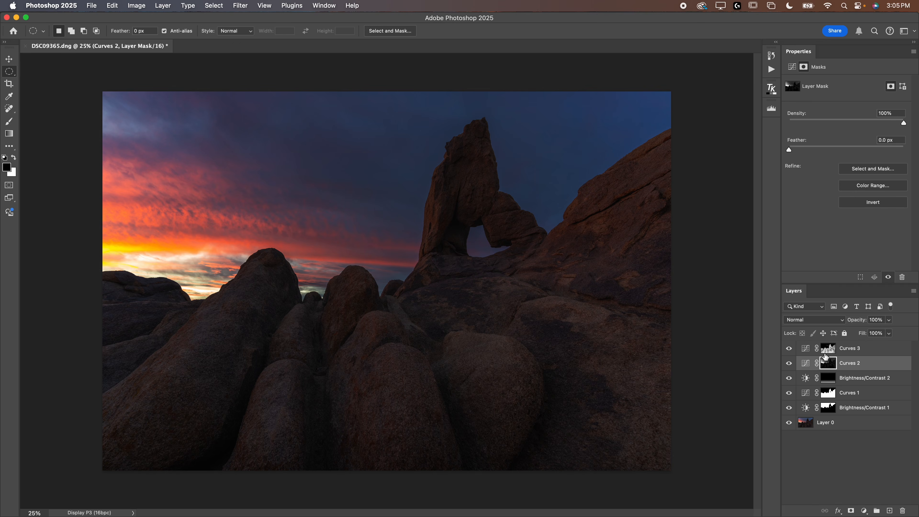
click(827, 350)
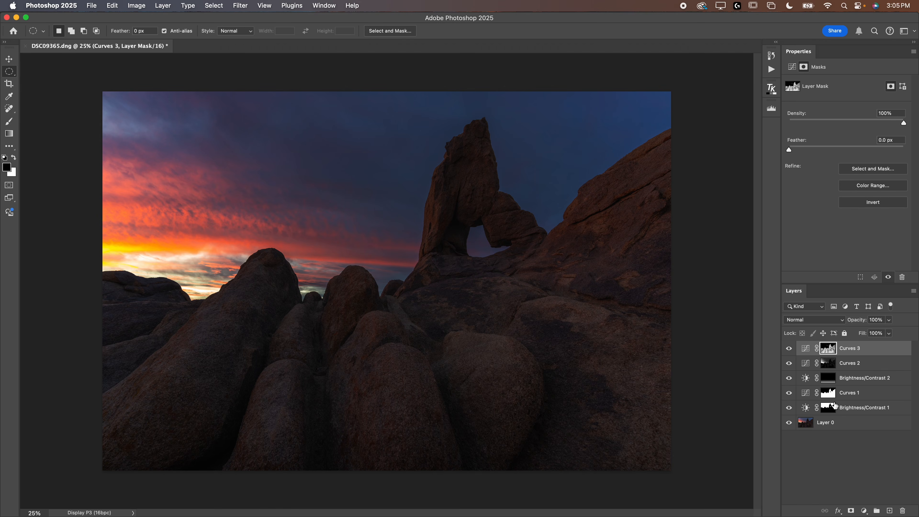
click(831, 394)
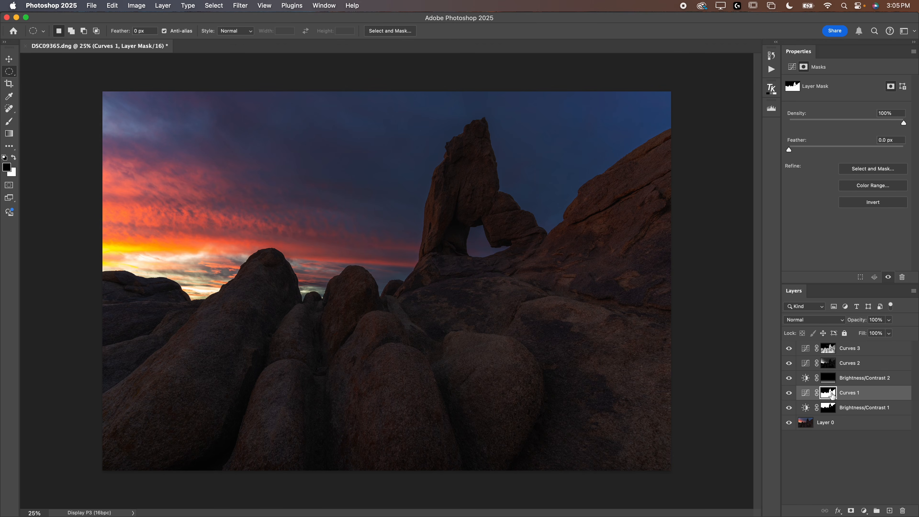
Step: Create a layer group above Curves 3 and add Curves, Brightness/Contrast and Hue/Saturation adjustment layers inside it
click(833, 350)
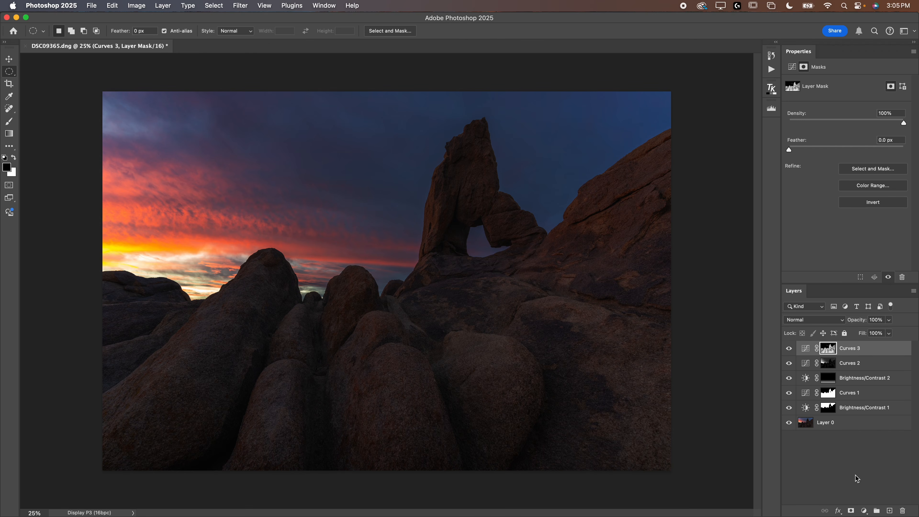
click(877, 511)
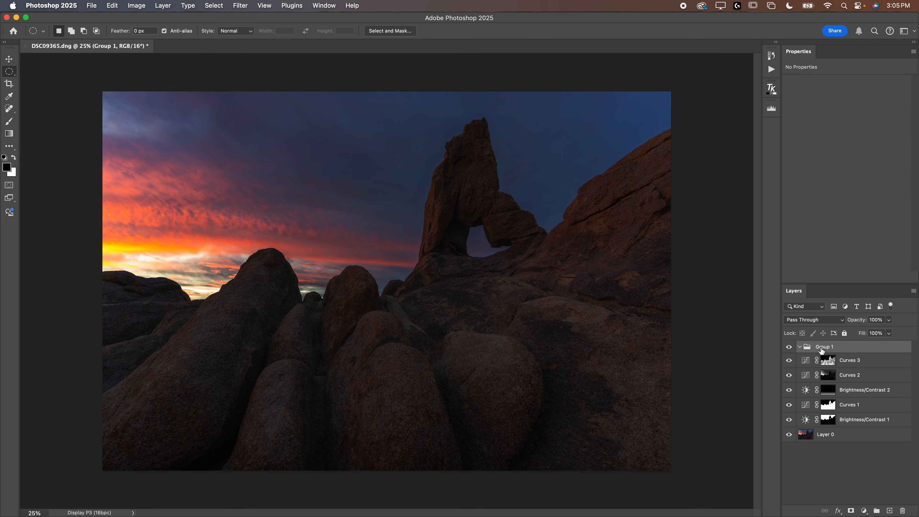
click(864, 510)
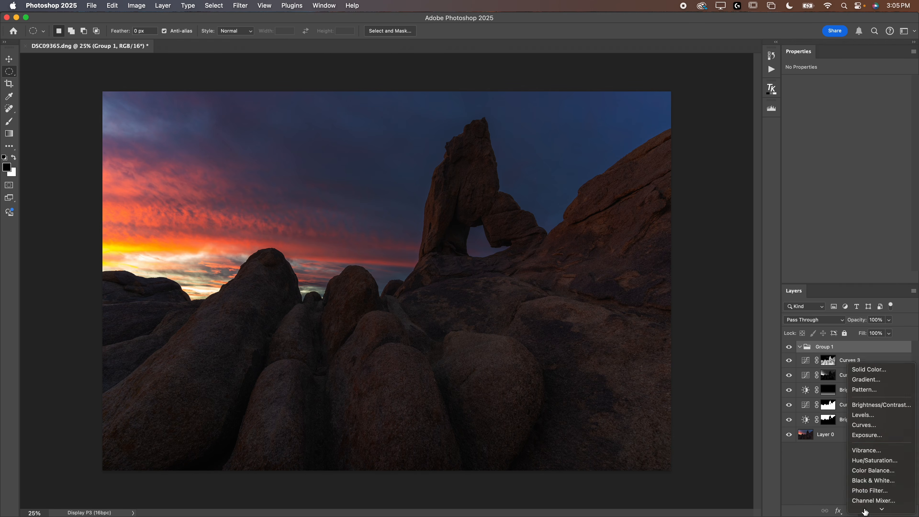
click(866, 406)
click(865, 510)
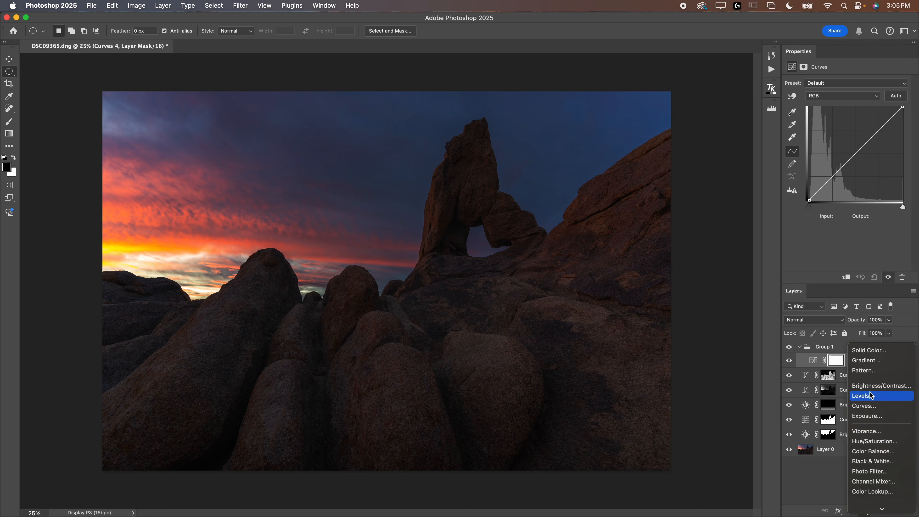
click(879, 386)
click(866, 509)
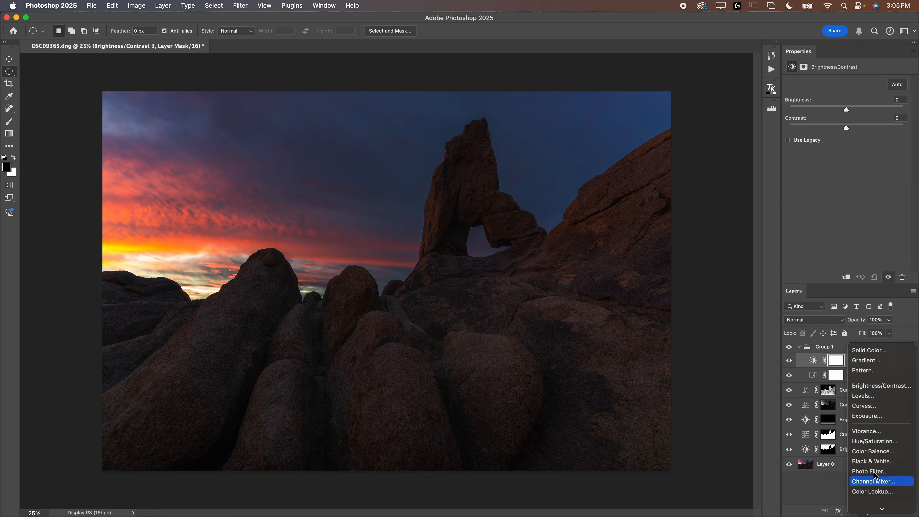
click(875, 441)
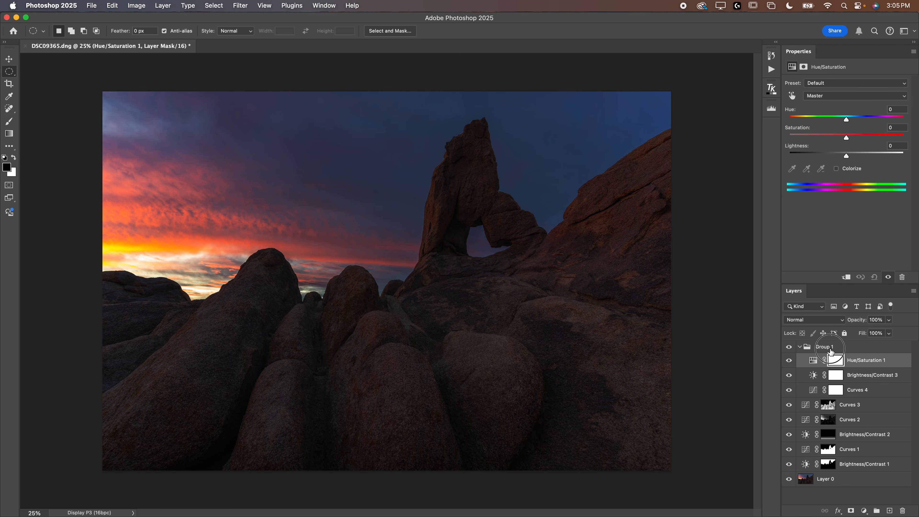
Step: Look over the adjustment layers in Group 1 and add a white layer mask to the whole group
click(817, 347)
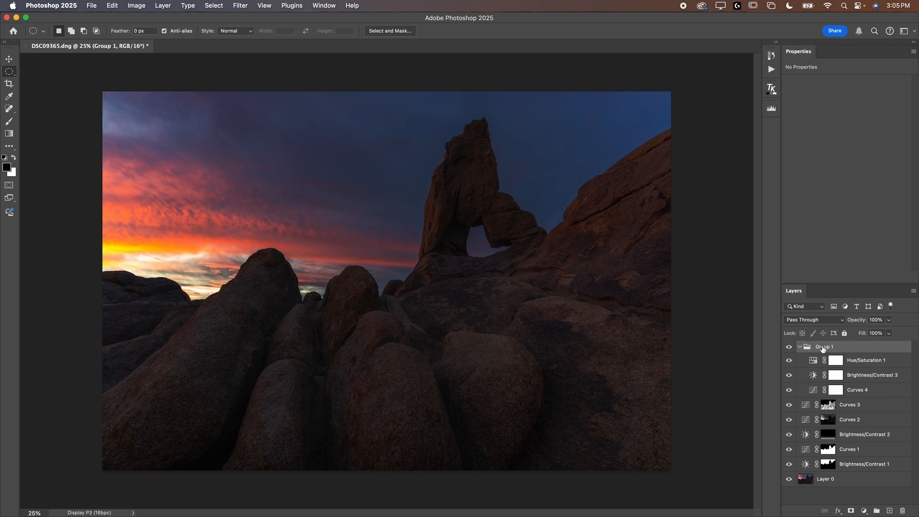
click(834, 360)
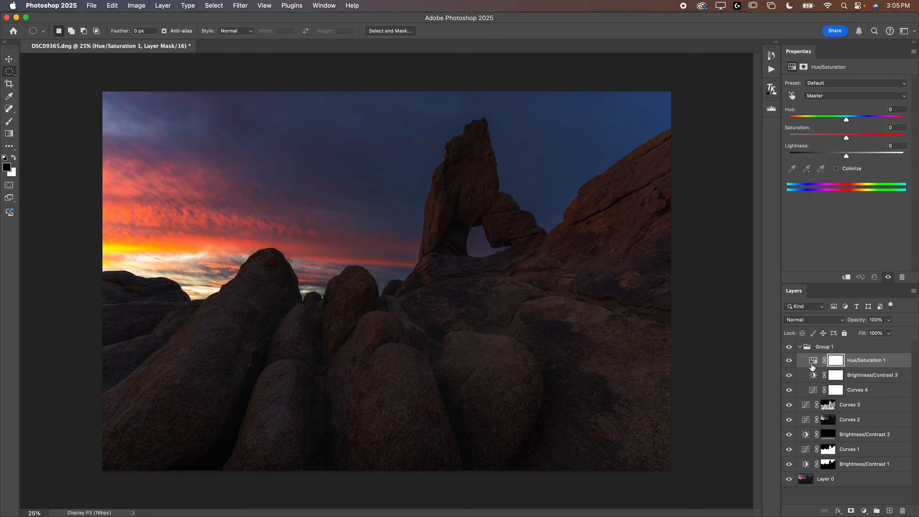
click(800, 347)
click(815, 393)
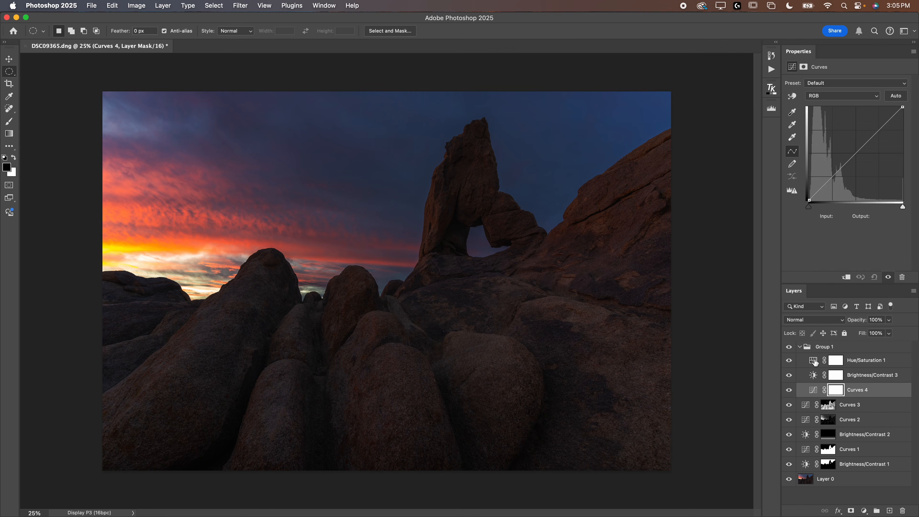
click(815, 347)
click(851, 511)
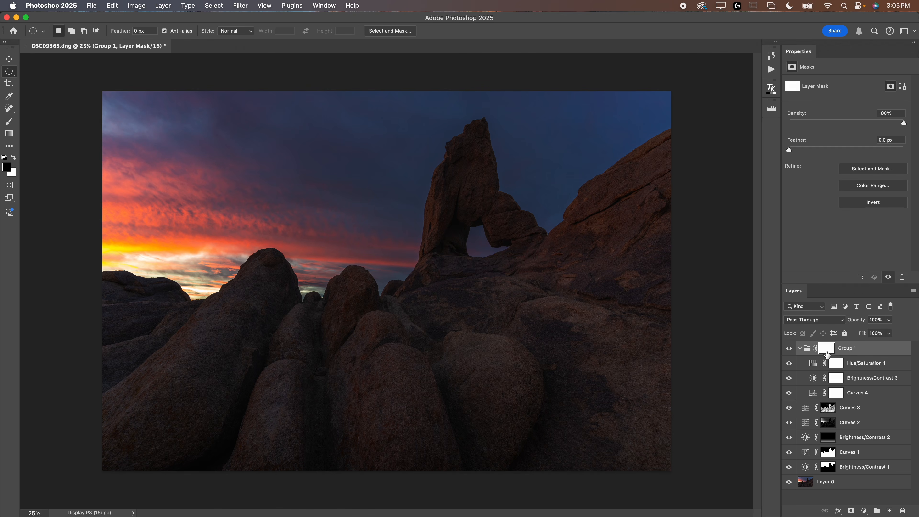
click(805, 351)
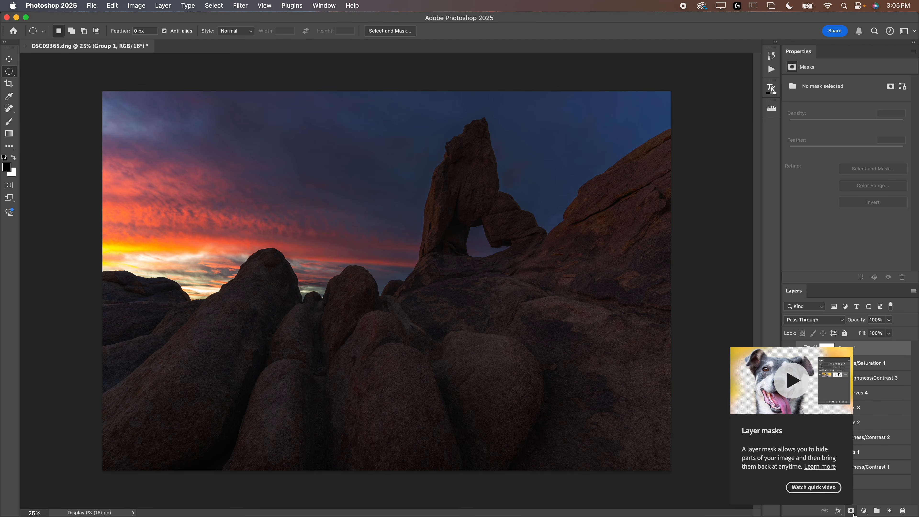
right_click(843, 353)
click(865, 357)
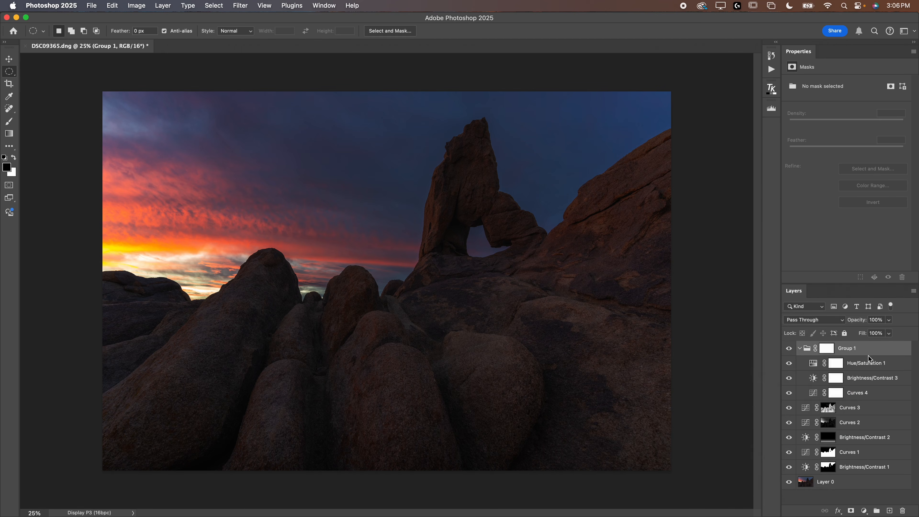
click(867, 509)
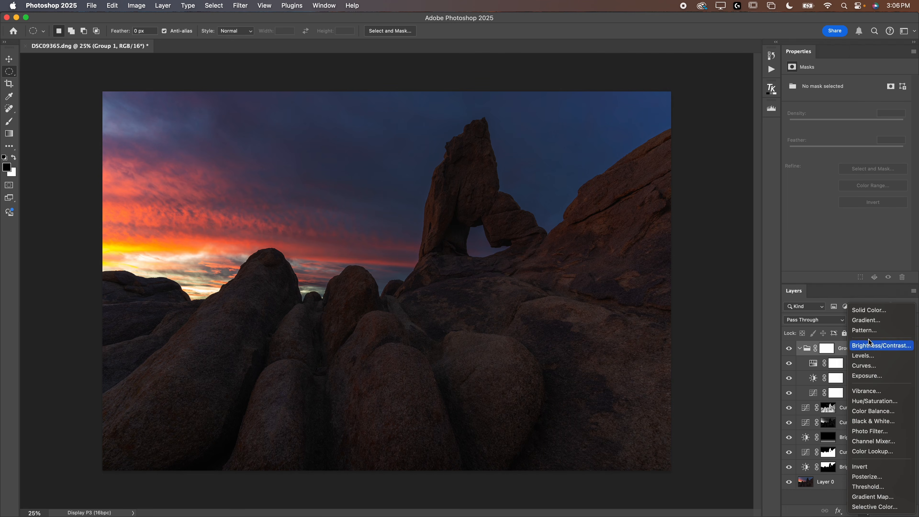
click(829, 501)
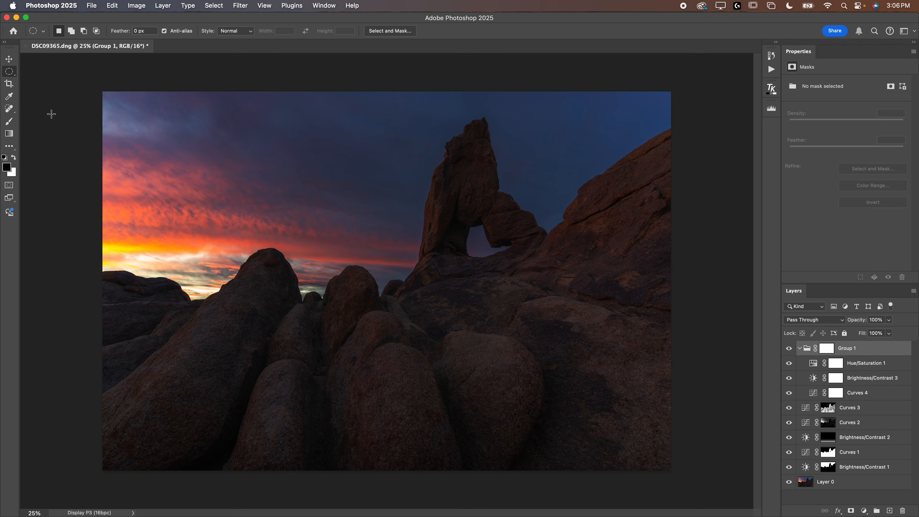
Step: Target the Group 1 layer mask, try out the Gradient and Quick Selection tools, and finish with the Brush tool active
click(10, 122)
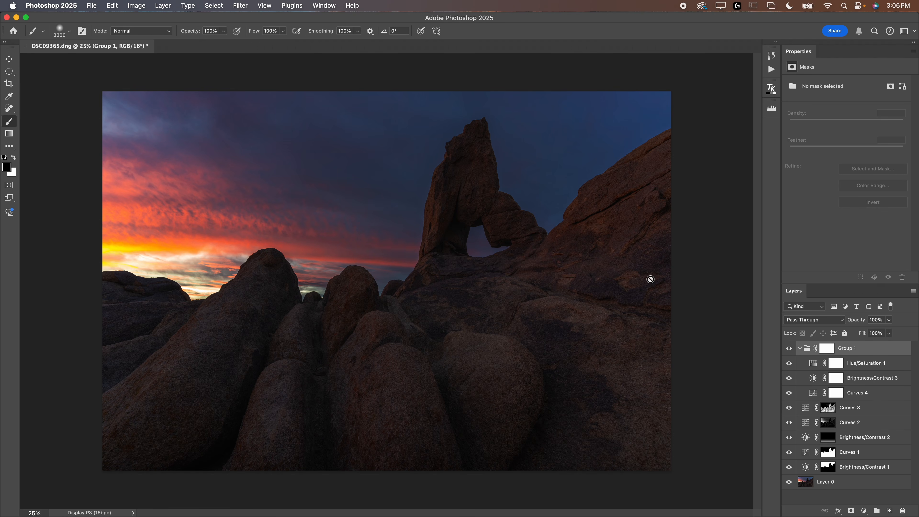
click(833, 348)
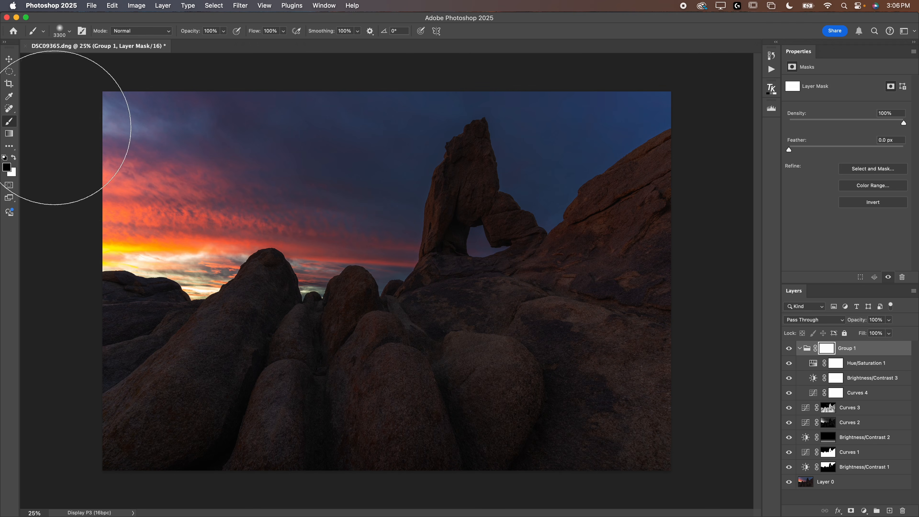
click(10, 133)
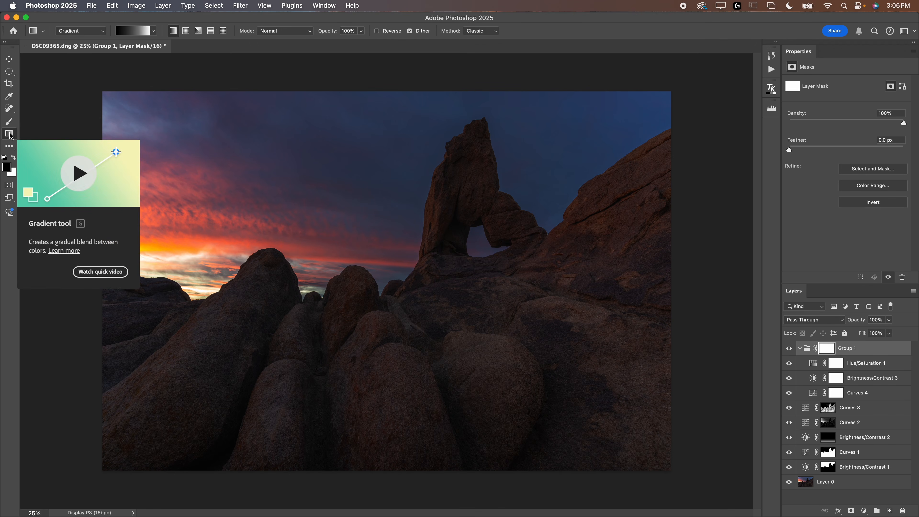
click(9, 71)
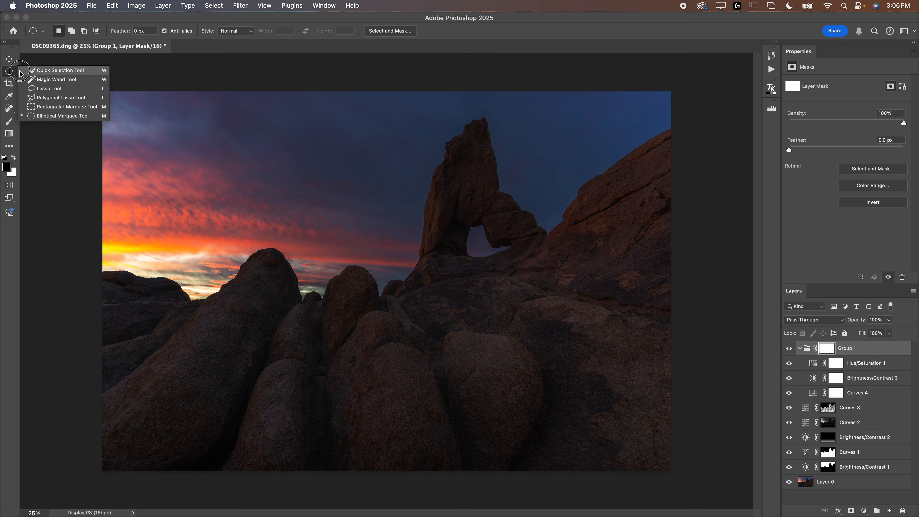
click(41, 71)
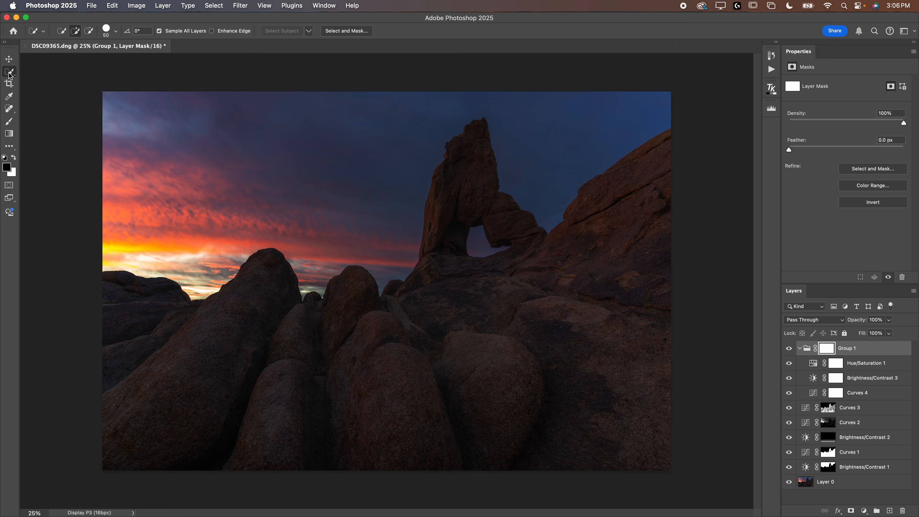
click(12, 123)
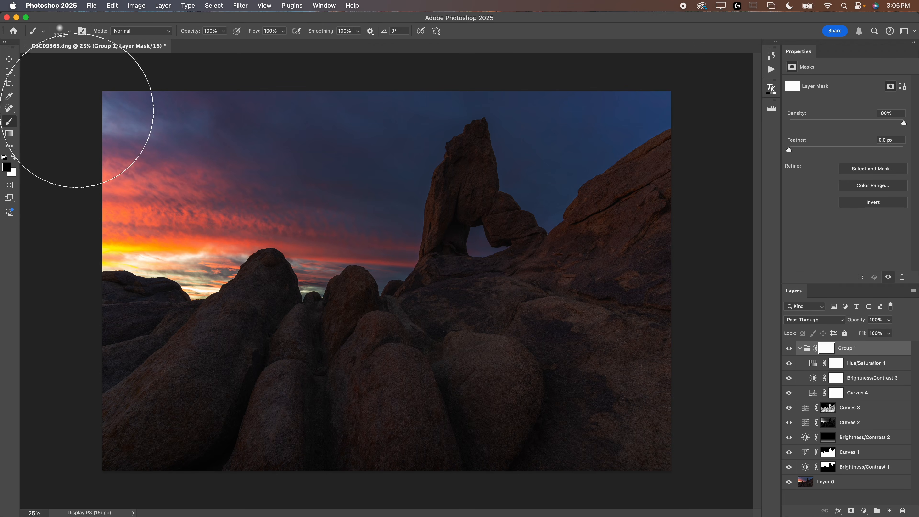